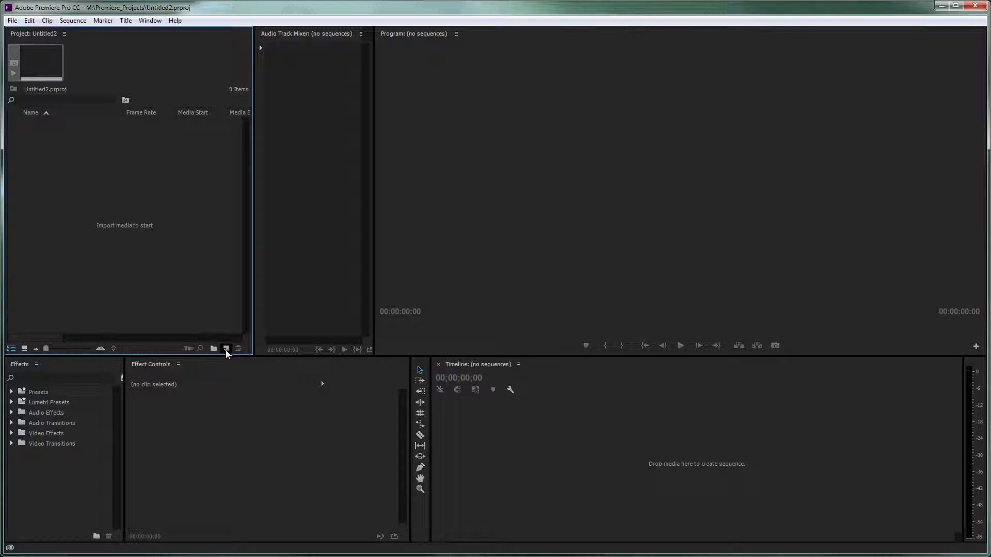
- Start a new sequence from the custom 1080p 50fps preset and open its detailed settings
{"action": "left_click", "coordinate": [226, 348]}
{"action": "left_click", "coordinate": [244, 360]}
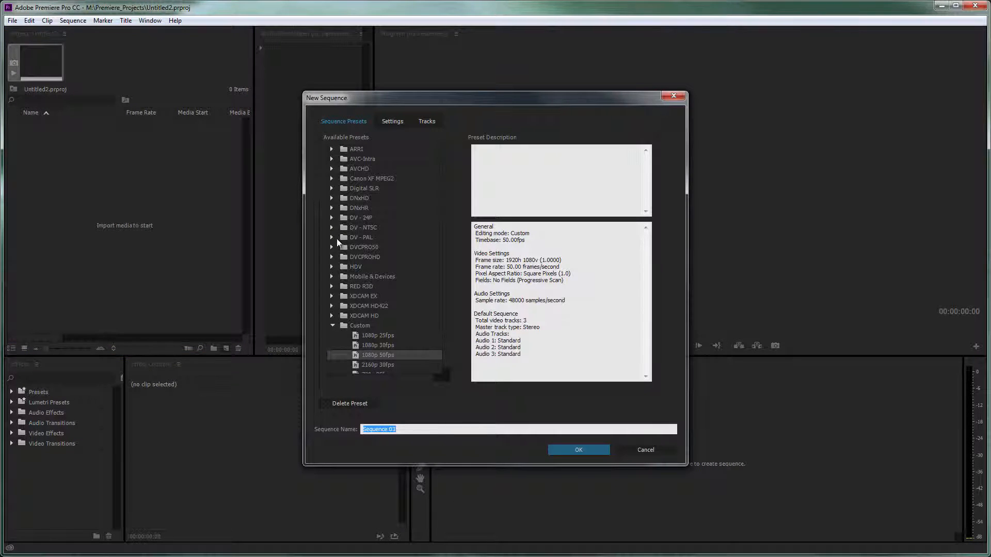
{"action": "left_click", "coordinate": [370, 357]}
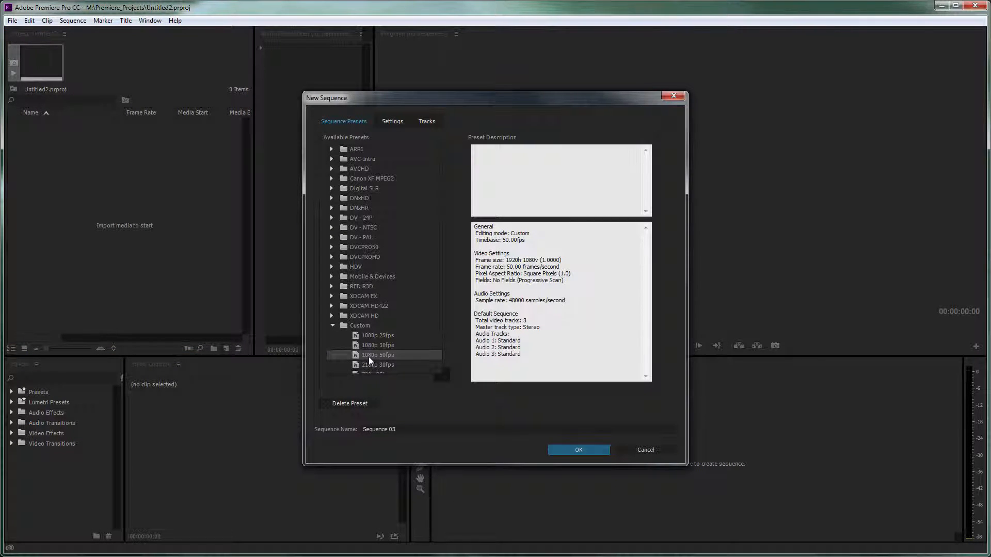
{"action": "left_click", "coordinate": [396, 121]}
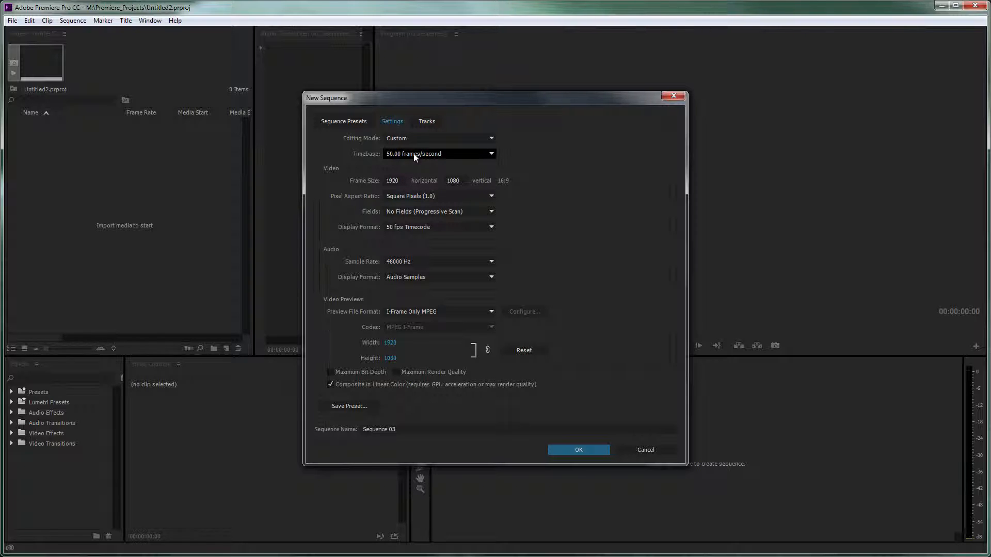
- Set the new sequence's frame size to 7680 horizontal by 4320 vertical and create the sequence
{"action": "left_click", "coordinate": [401, 180]}
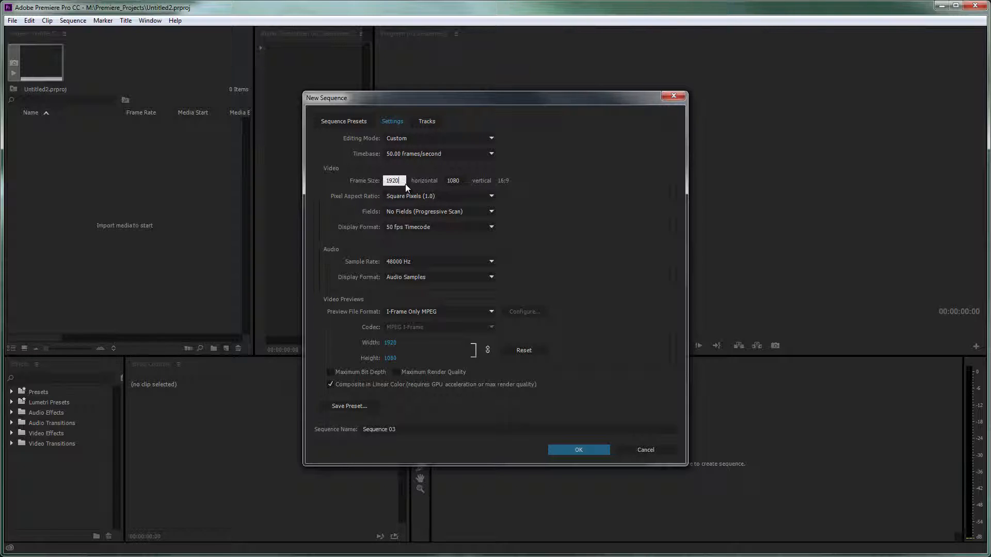
{"action": "double_click", "coordinate": [401, 179]}
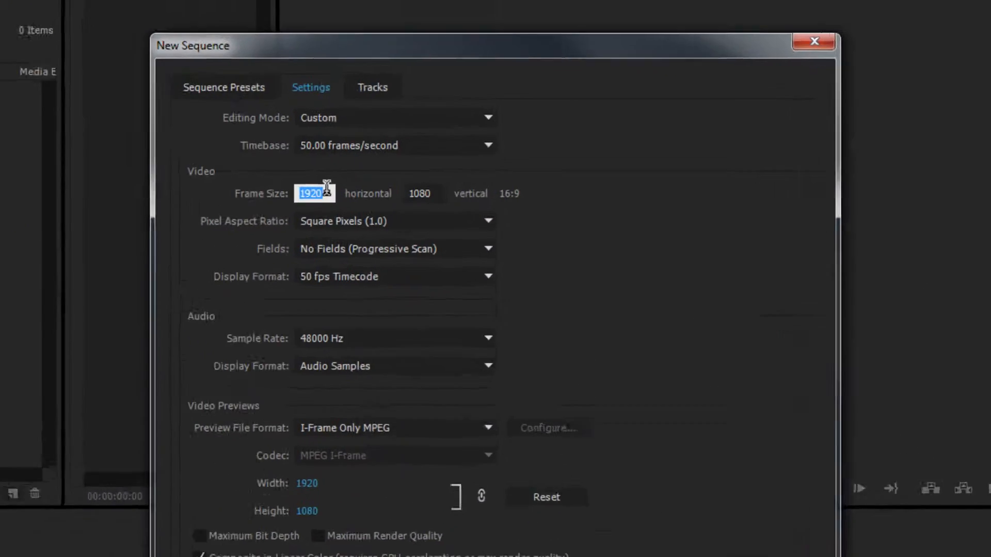
{"action": "type", "text": "7680"}
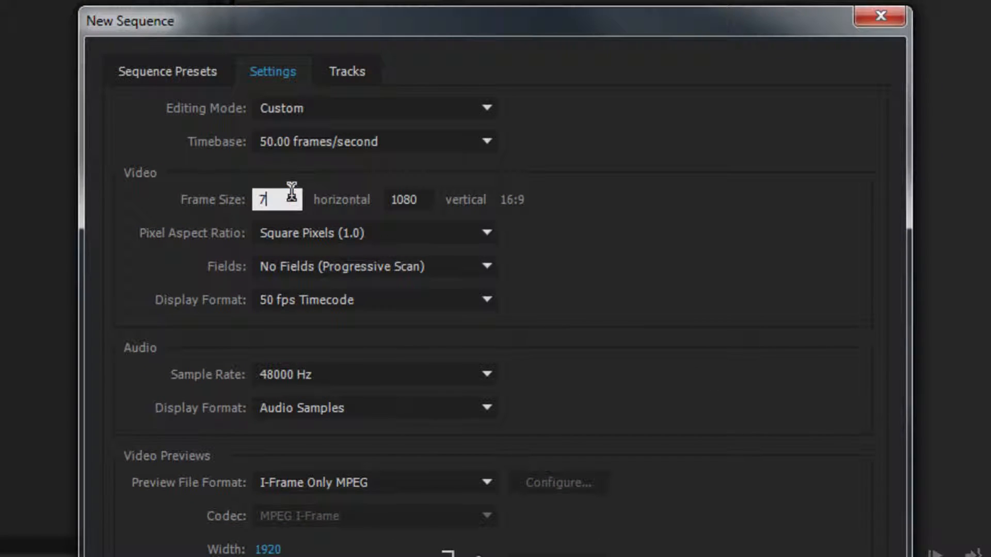
{"action": "left_click", "coordinate": [425, 199]}
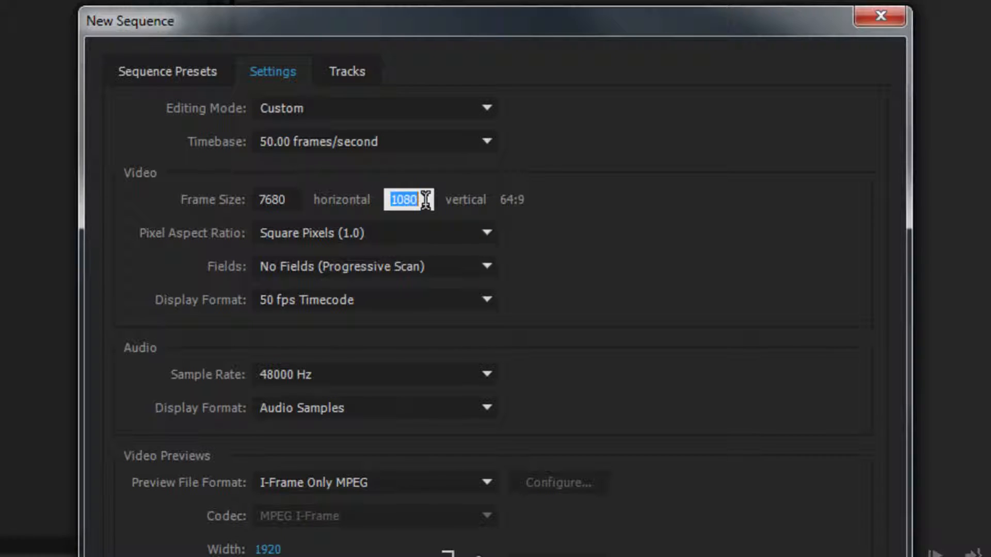
{"action": "type", "text": "4320"}
{"action": "left_click", "coordinate": [596, 243]}
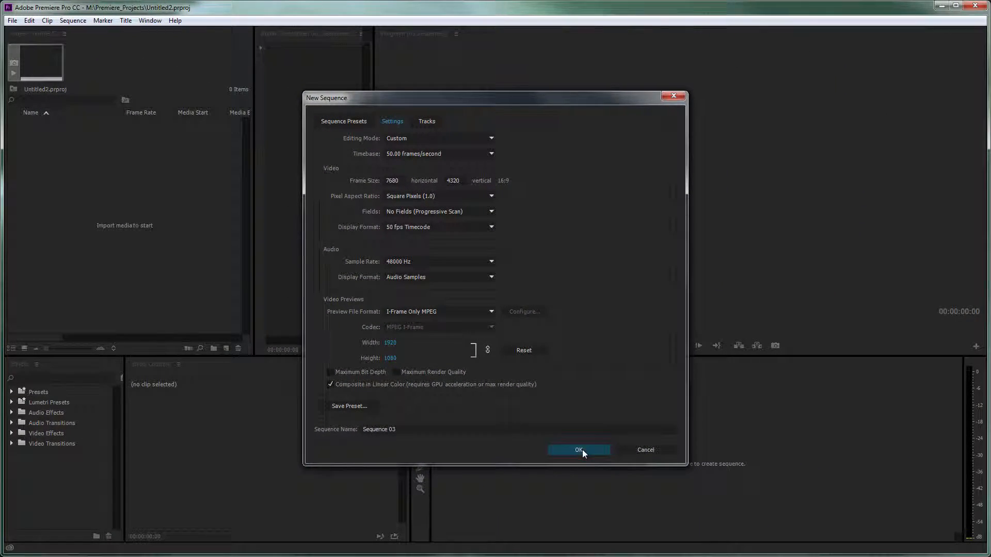
{"action": "left_click", "coordinate": [578, 450]}
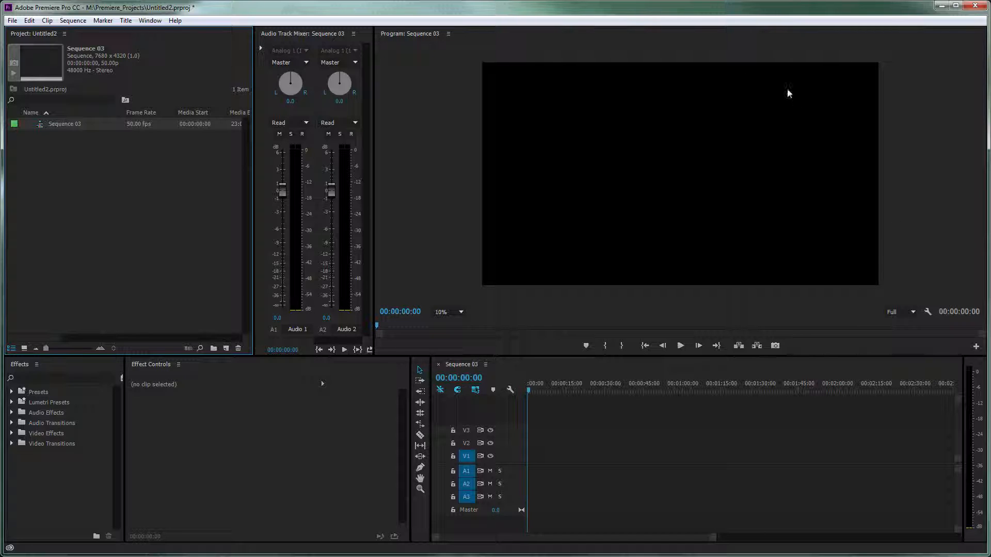
- Examine the empty frame in the program monitor at 100% zoom, then return the zoom to 10%
{"action": "left_click", "coordinate": [465, 312]}
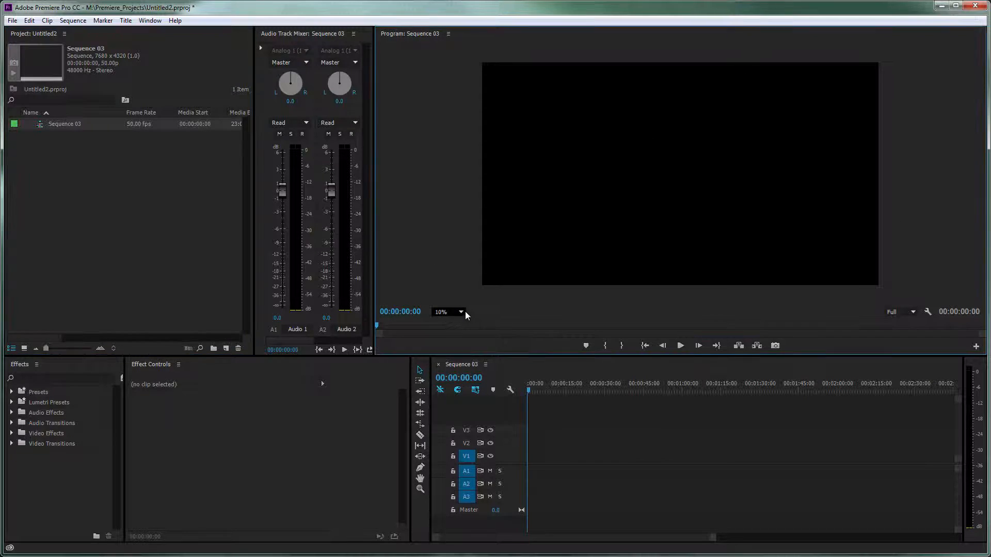
{"action": "left_click", "coordinate": [458, 384]}
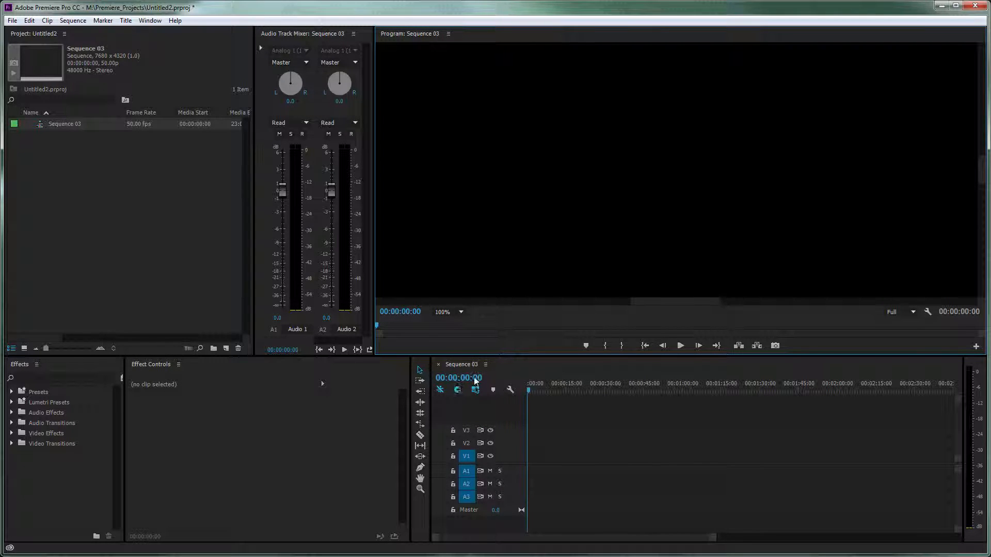
{"action": "left_click_drag", "start_coordinate": [646, 302], "coordinate": [580, 292]}
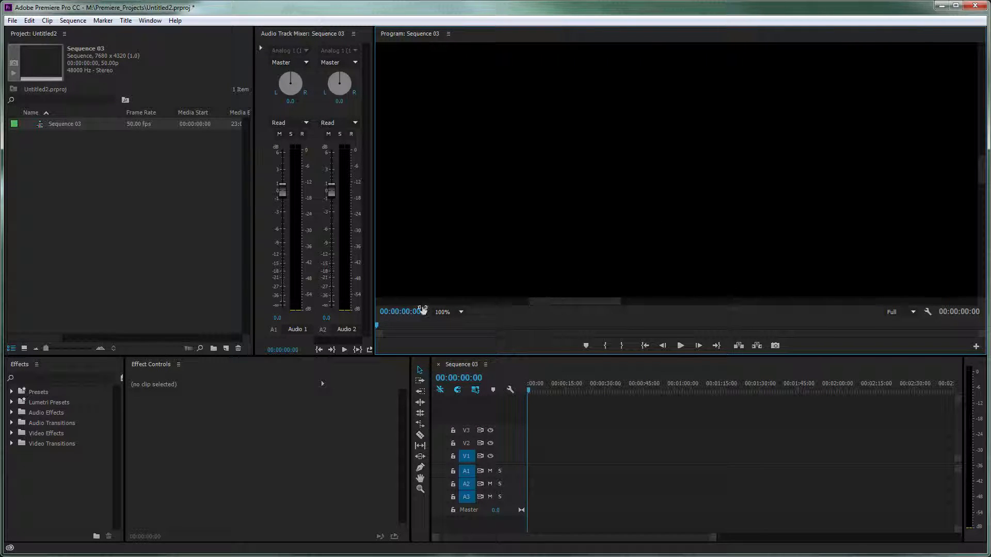
{"action": "left_click", "coordinate": [462, 312]}
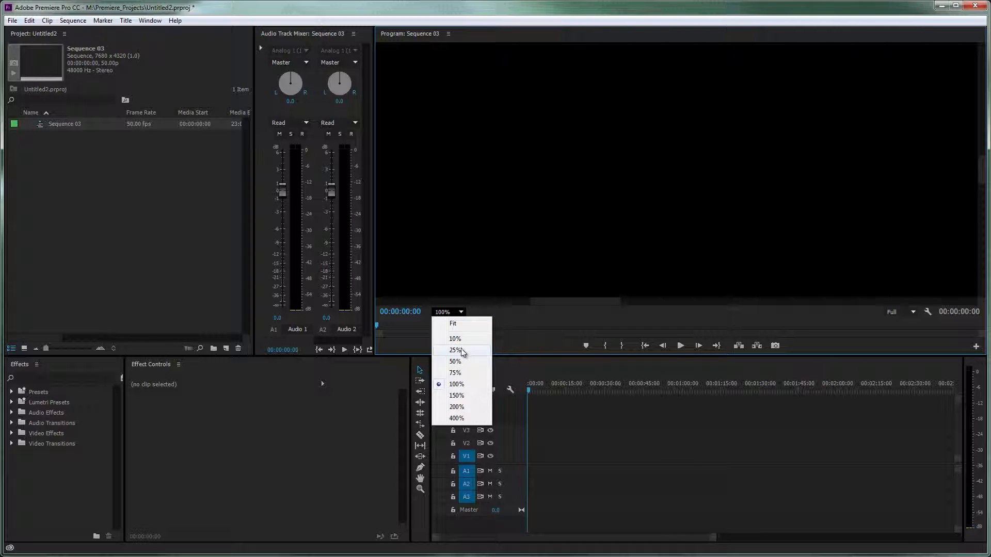
{"action": "left_click", "coordinate": [467, 340]}
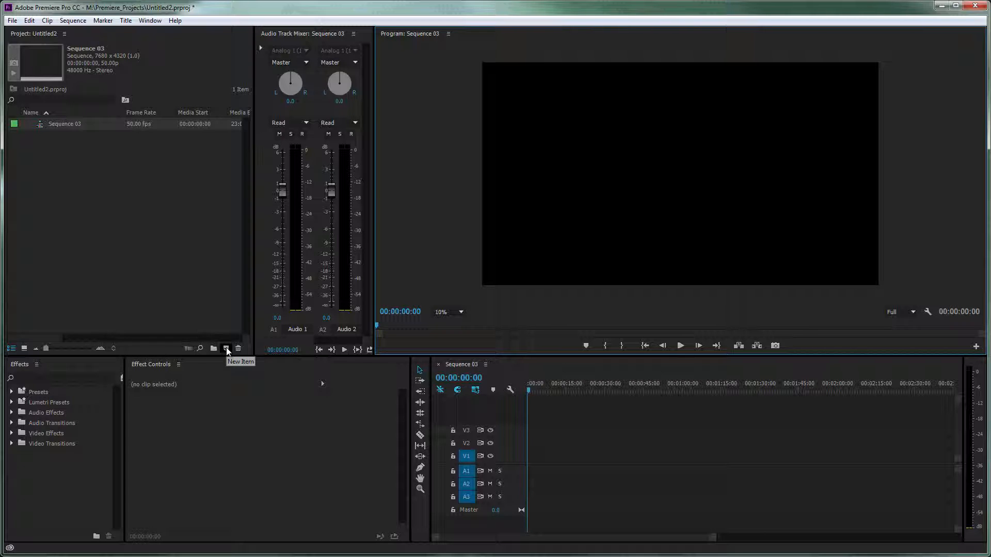
- Import the photo O66B1064.jpg and place it on video track V1 at the start of Sequence 03
{"action": "double_click", "coordinate": [103, 171]}
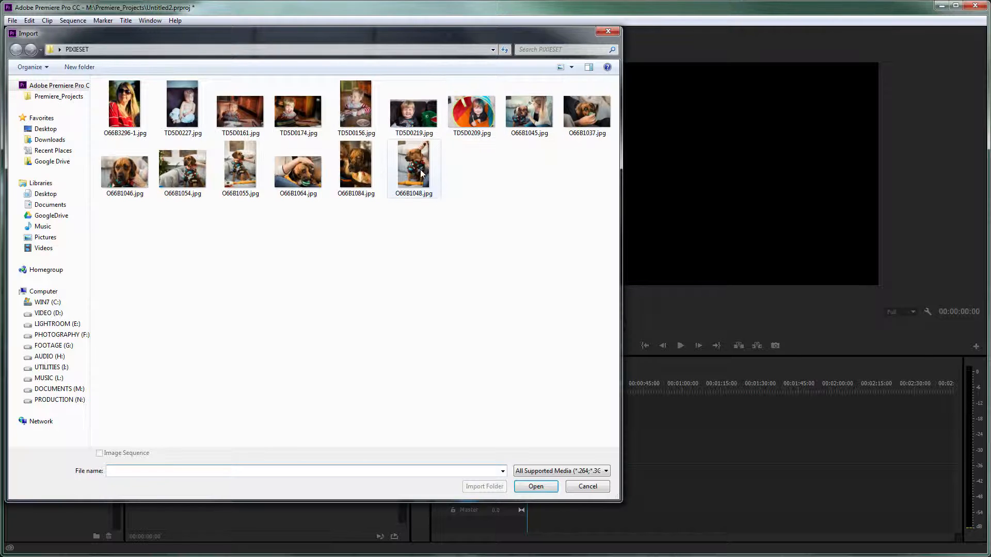
{"action": "left_click", "coordinate": [298, 170]}
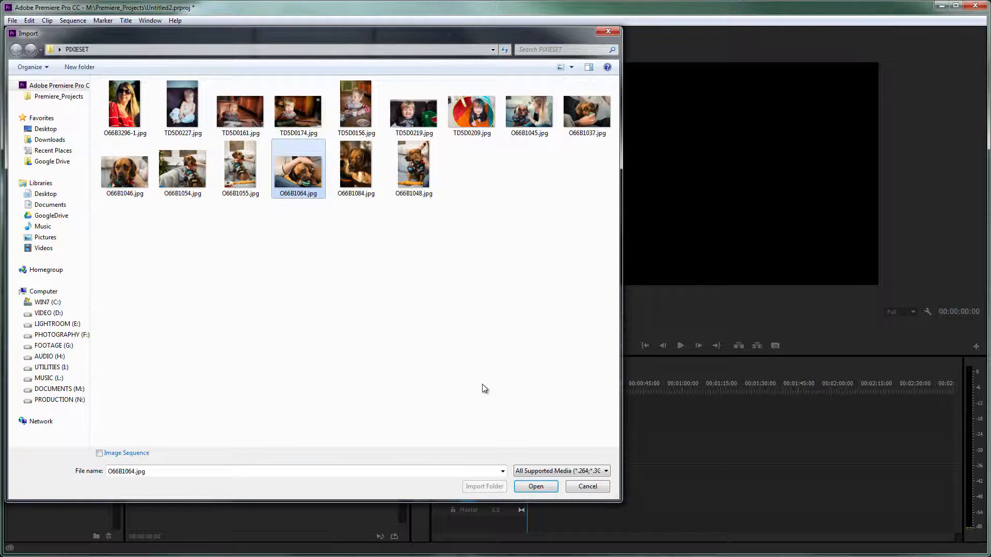
{"action": "left_click", "coordinate": [535, 486]}
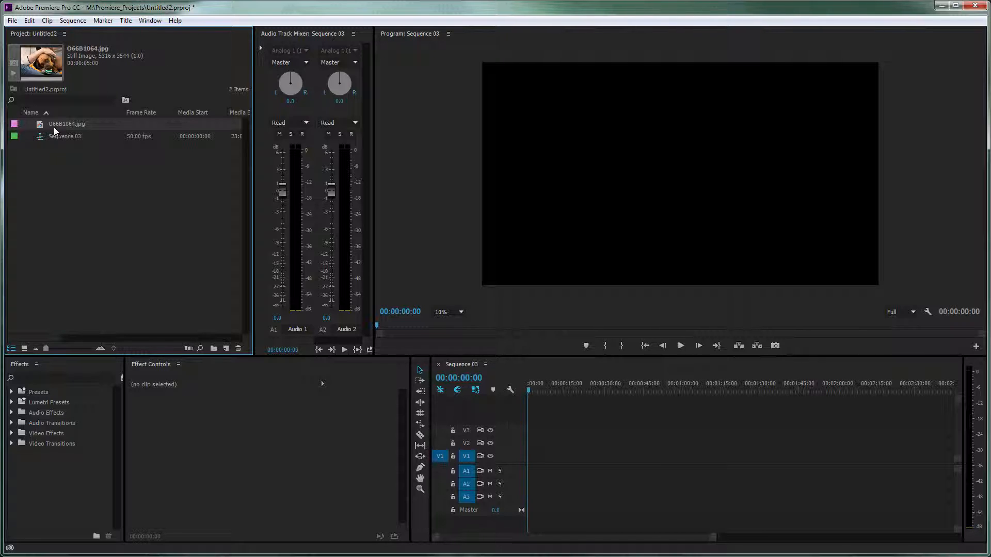
{"action": "left_click_drag", "start_coordinate": [44, 127], "coordinate": [529, 458]}
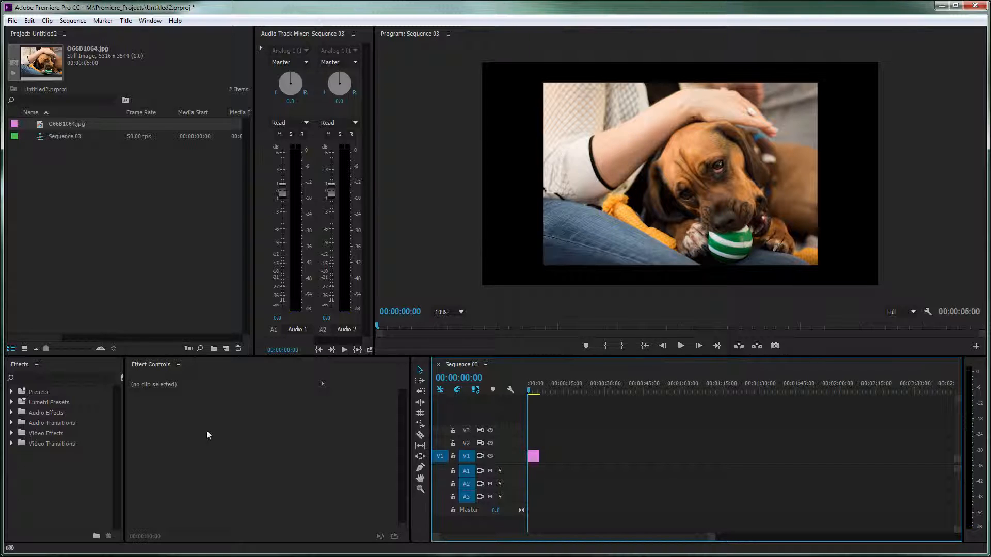
- Scale the photo clip up to about 206% and set its position to 3727, 1313 for a close-up of the dog
{"action": "left_click", "coordinate": [533, 455]}
{"action": "left_click", "coordinate": [132, 406]}
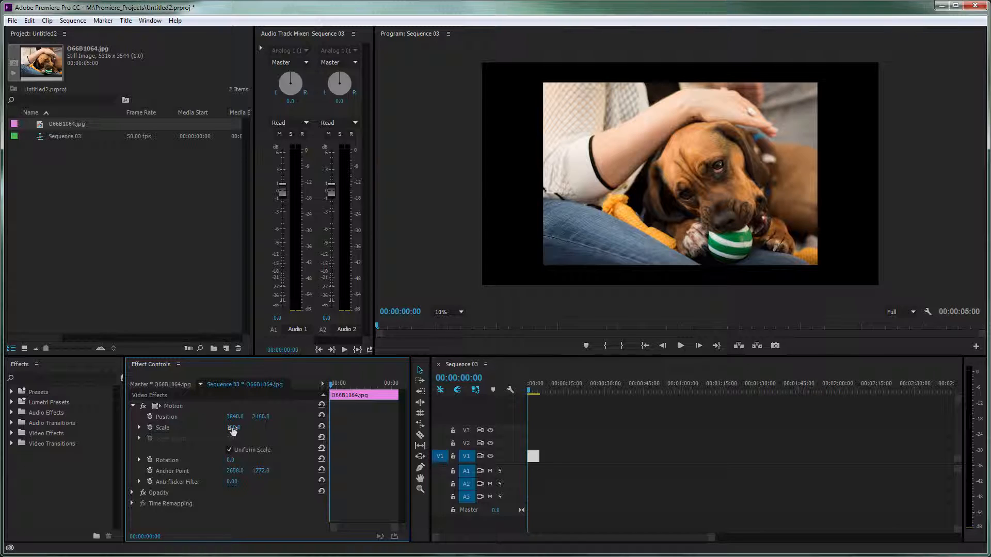
{"action": "left_click_drag", "start_coordinate": [233, 431], "coordinate": [269, 452]}
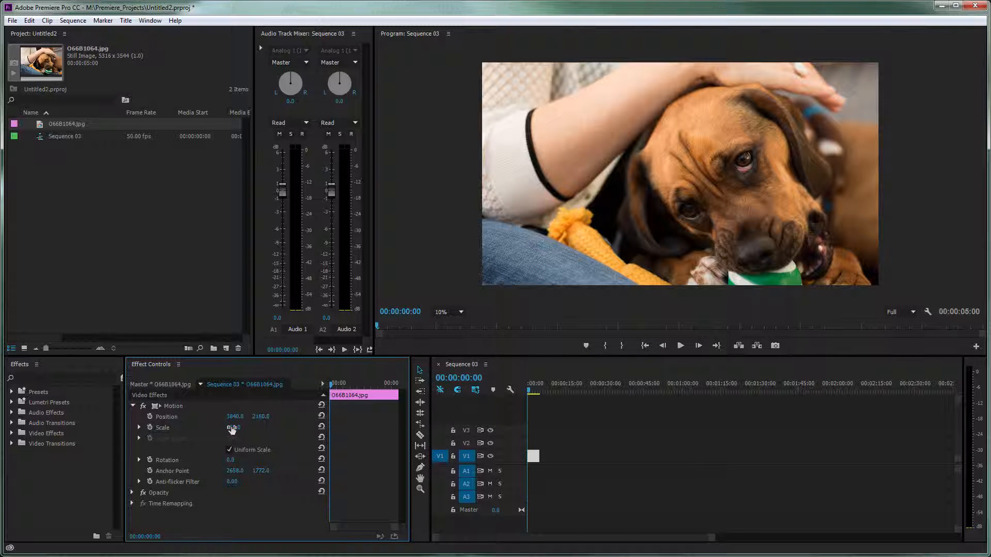
{"action": "left_click_drag", "start_coordinate": [231, 430], "coordinate": [167, 420]}
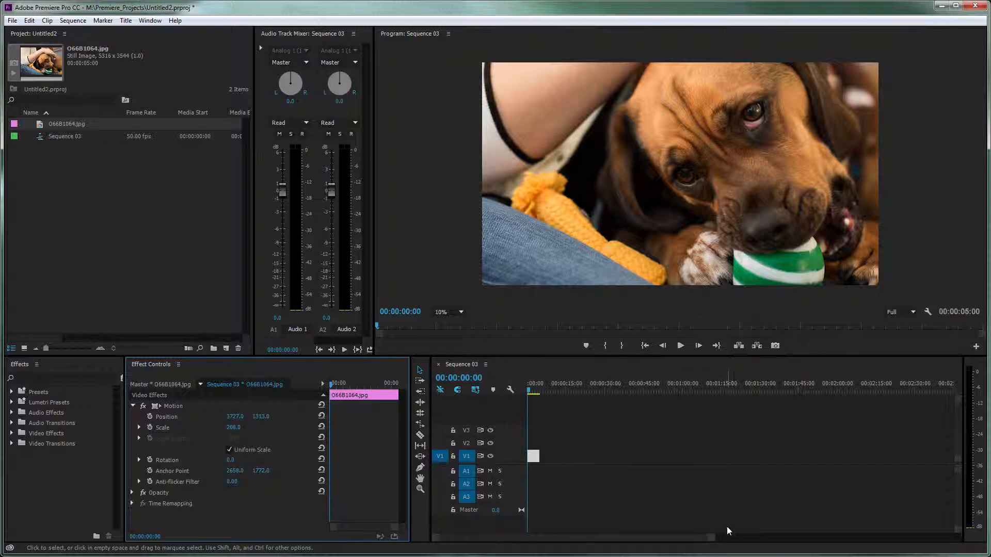
- Extend the photo clip to 9 seconds and enable Position and Scale keyframing at its start
{"action": "left_click_drag", "start_coordinate": [712, 537], "coordinate": [643, 545]}
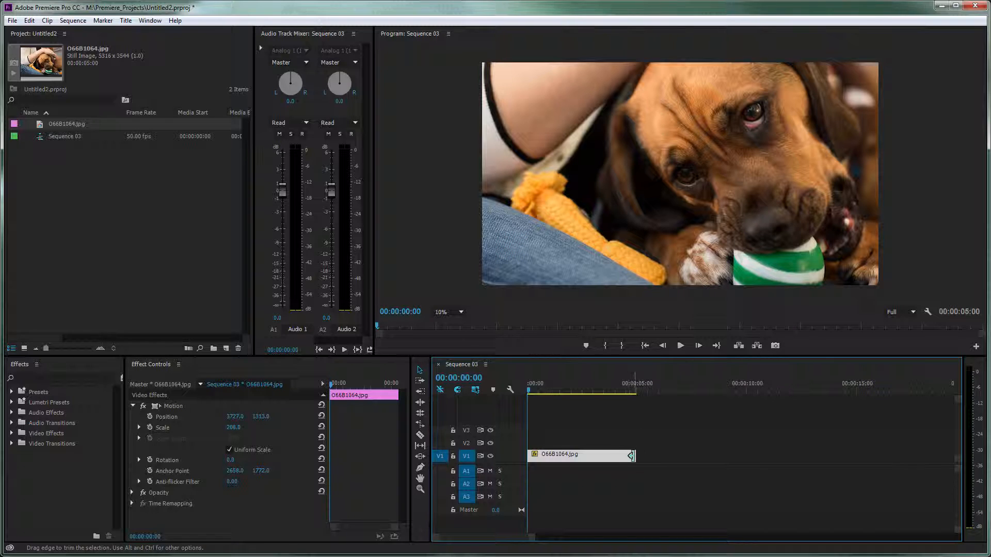
{"action": "left_click_drag", "start_coordinate": [632, 455], "coordinate": [723, 456]}
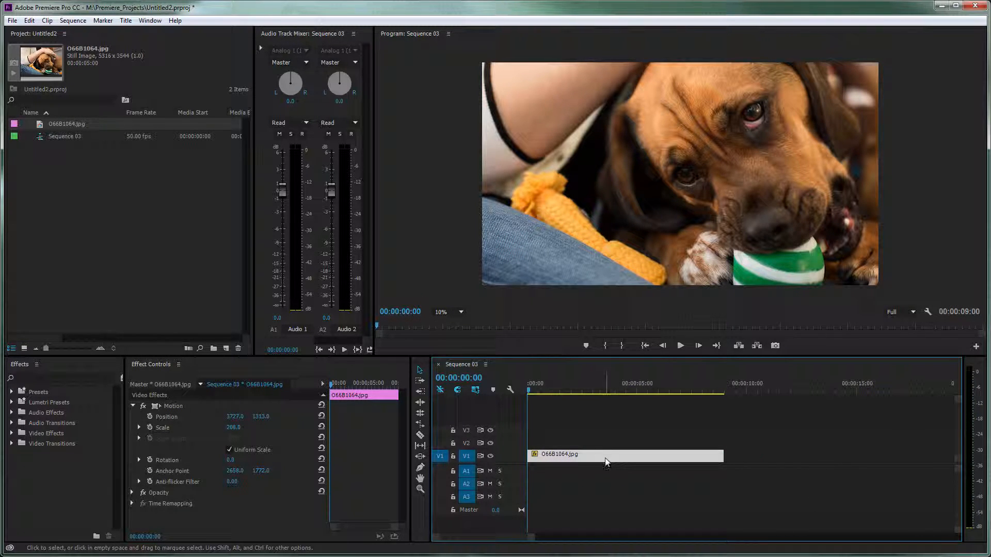
{"action": "left_click", "coordinate": [150, 417]}
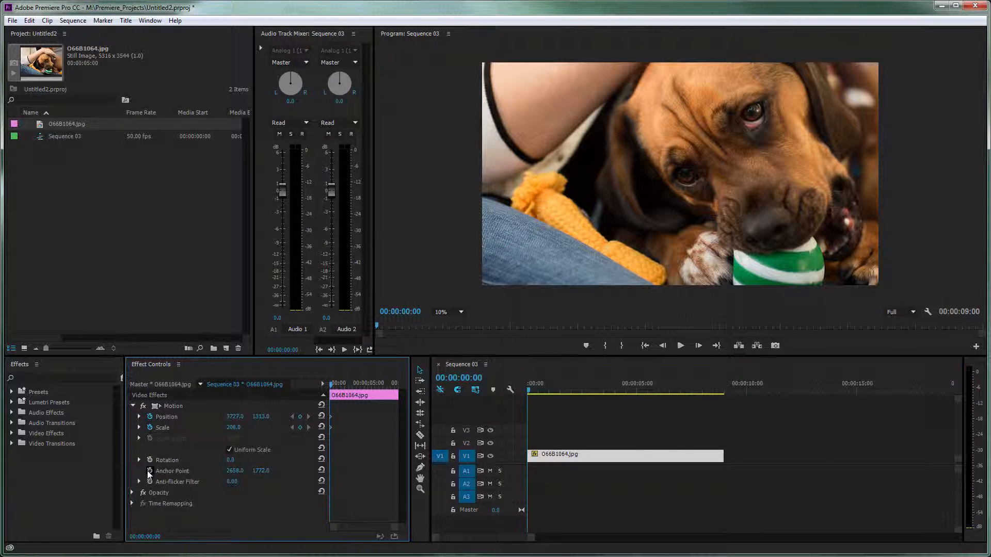
- Keyframe the clip's opacity from 0% at the start to 100% at 00:00:08:26
{"action": "left_click", "coordinate": [133, 493]}
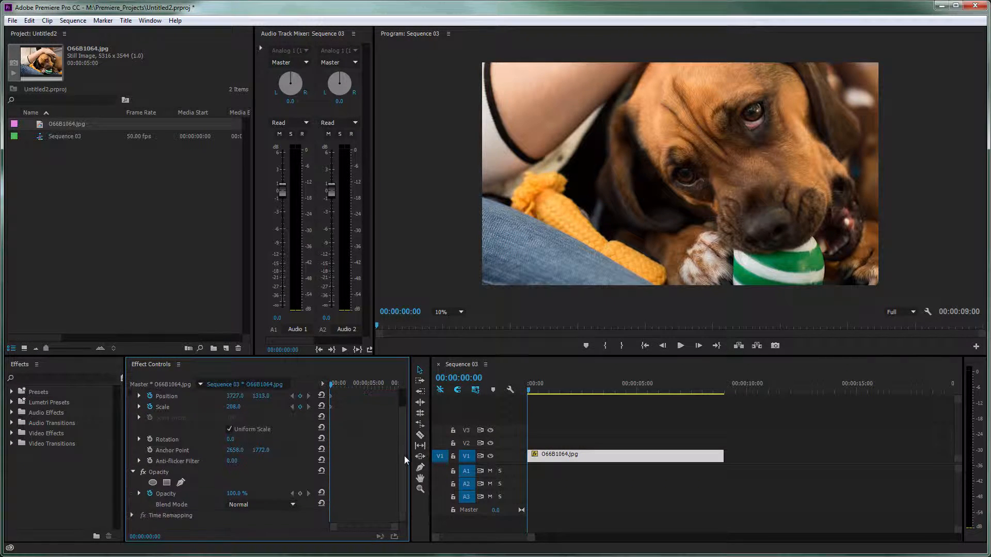
{"action": "scroll", "coordinate": [404, 456], "scroll_direction": "down", "scroll_amount": 1}
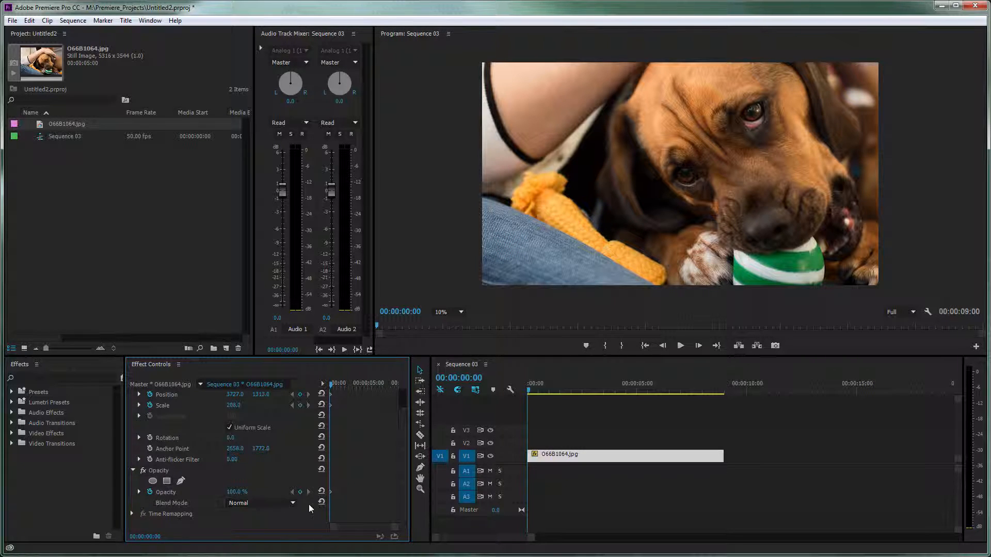
{"action": "left_click_drag", "start_coordinate": [240, 496], "coordinate": [196, 496]}
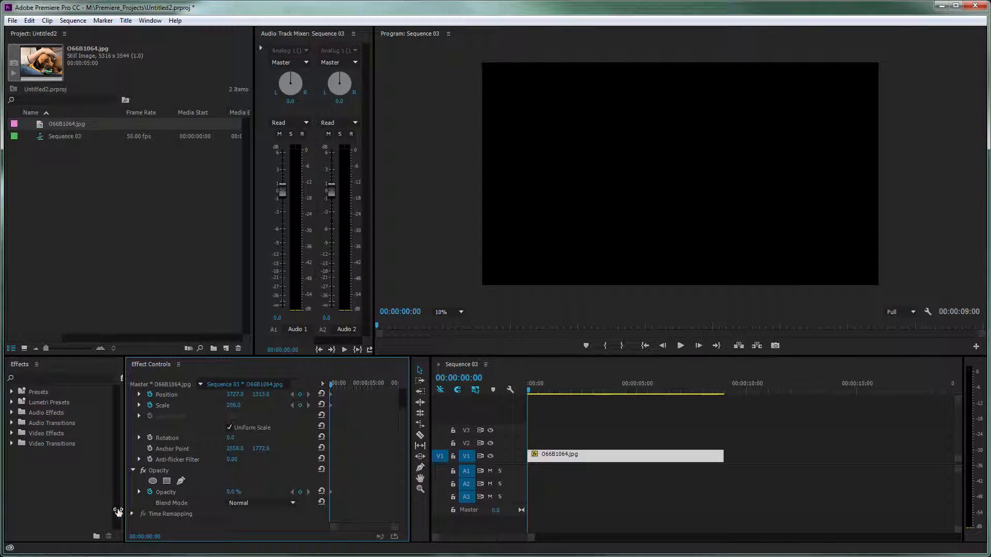
{"action": "left_click_drag", "start_coordinate": [529, 393], "coordinate": [716, 394]}
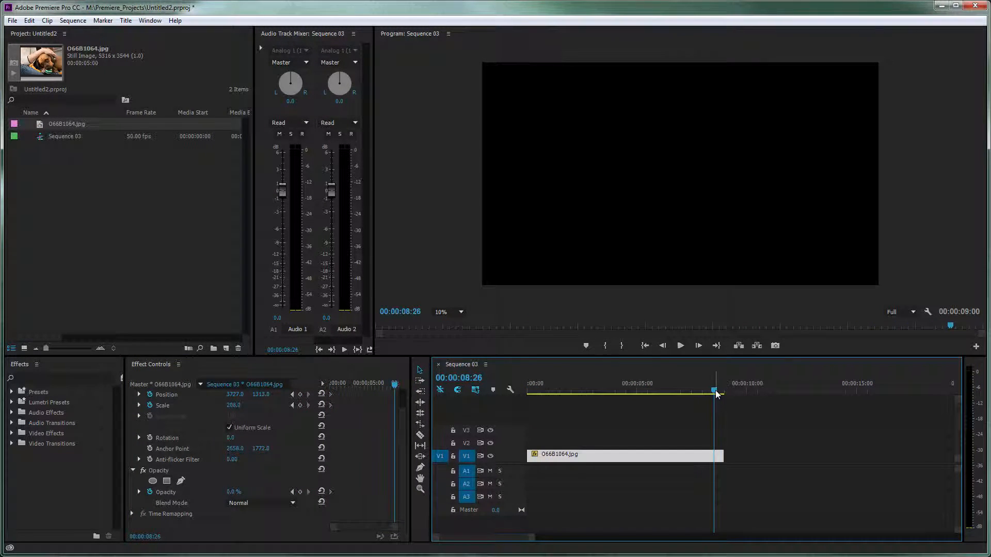
{"action": "left_click_drag", "start_coordinate": [228, 493], "coordinate": [365, 480]}
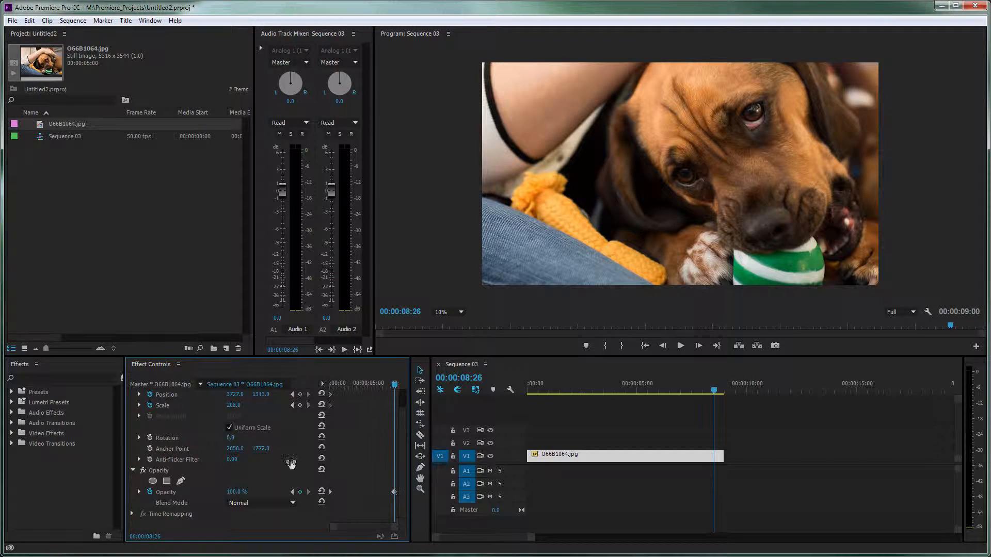
- Keyframe the clip at 00:00:08:26 with Scale at about 148% and Position at about 3933, 1705
{"action": "scroll", "coordinate": [403, 491], "scroll_direction": "up", "scroll_amount": 2}
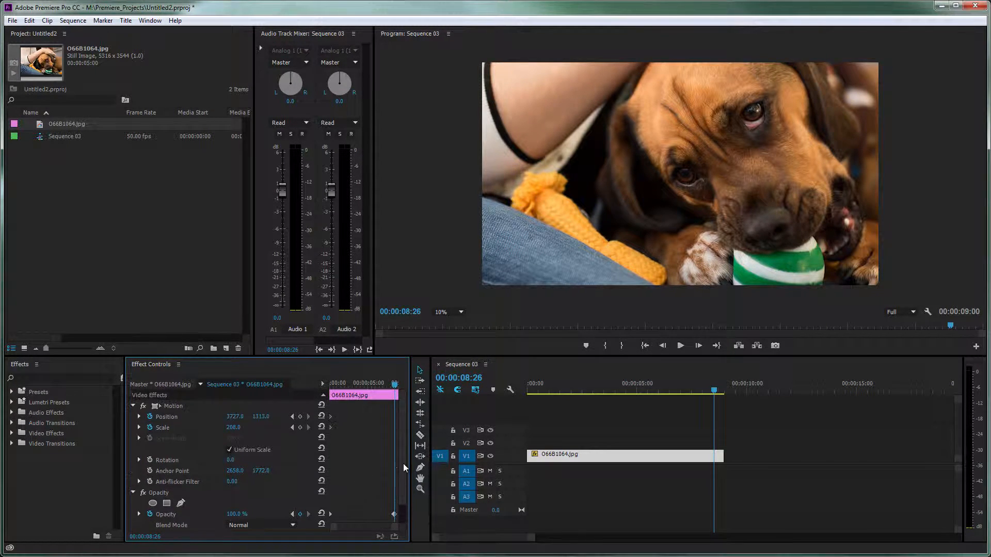
{"action": "left_click_drag", "start_coordinate": [233, 430], "coordinate": [527, 410]}
{"action": "left_click_drag", "start_coordinate": [235, 429], "coordinate": [220, 447]}
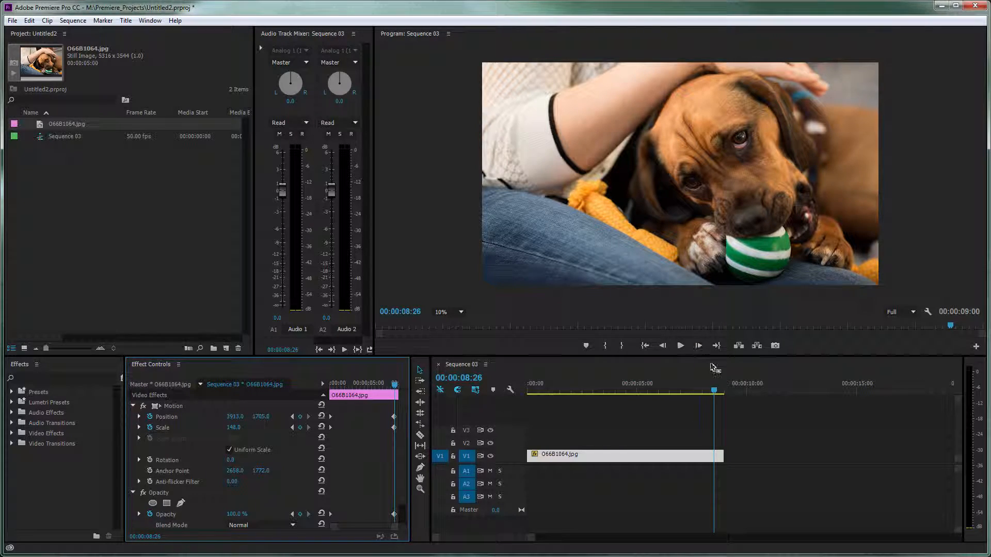
- Return the playhead to the sequence start and apply the Fast Blur video effect to the photo clip
{"action": "left_click", "coordinate": [716, 391]}
{"action": "left_click_drag", "start_coordinate": [717, 393], "coordinate": [492, 394]}
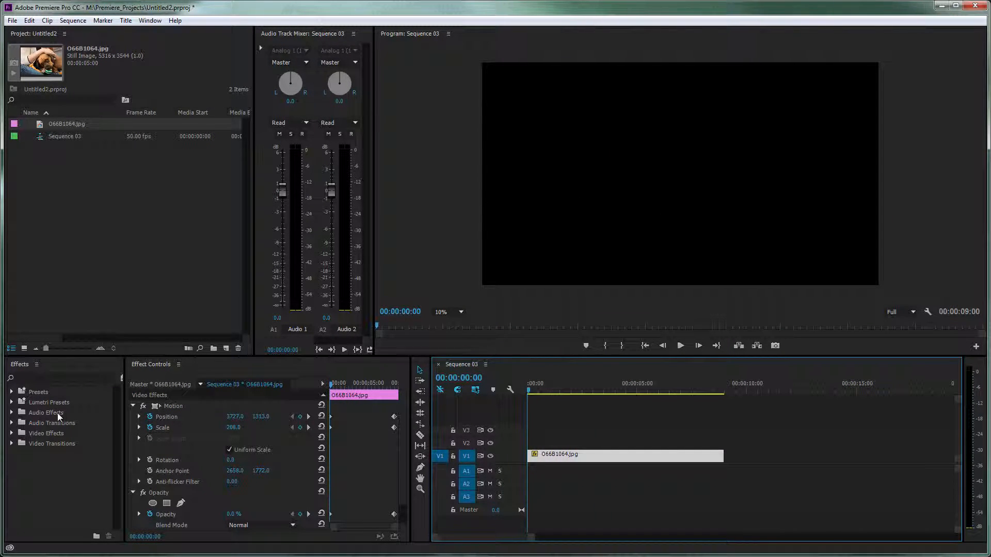
{"action": "left_click", "coordinate": [13, 434]}
{"action": "left_click", "coordinate": [21, 455]}
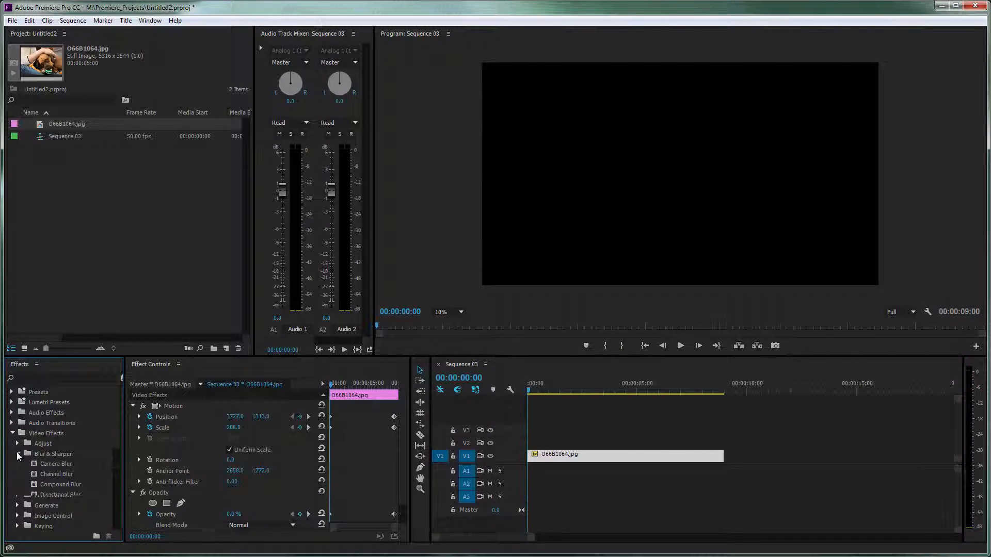
{"action": "left_click_drag", "start_coordinate": [38, 505], "coordinate": [547, 457]}
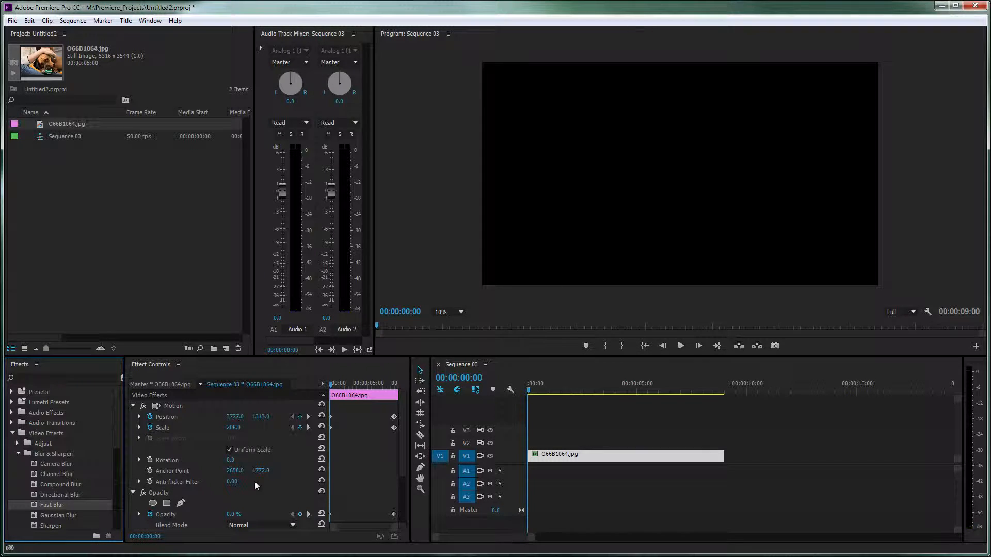
{"action": "scroll", "coordinate": [256, 481], "scroll_direction": "down", "scroll_amount": 5}
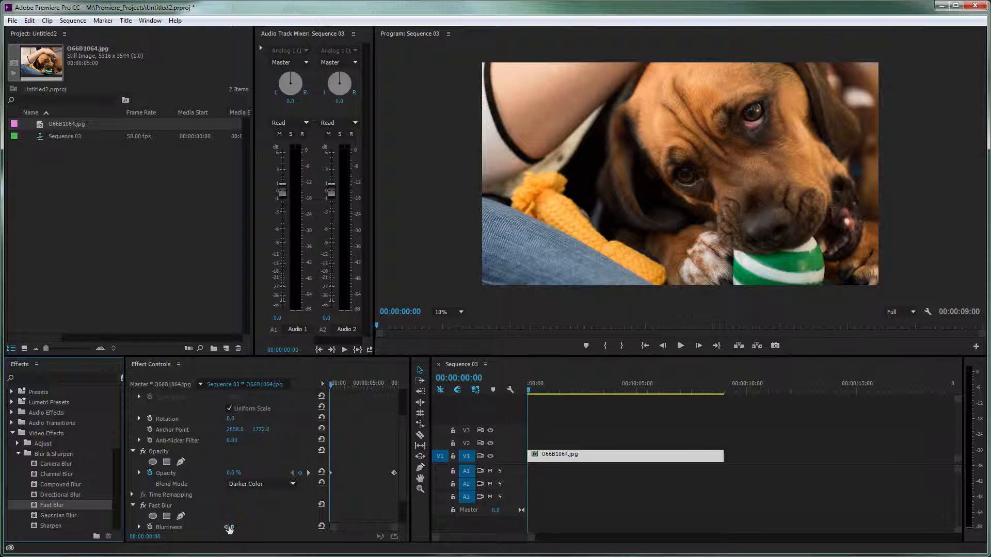
- Keyframe the Fast Blur's Blurriness from 120 at the sequence start to 0 at 00:00:05:19
{"action": "left_click_drag", "start_coordinate": [230, 527], "coordinate": [296, 535]}
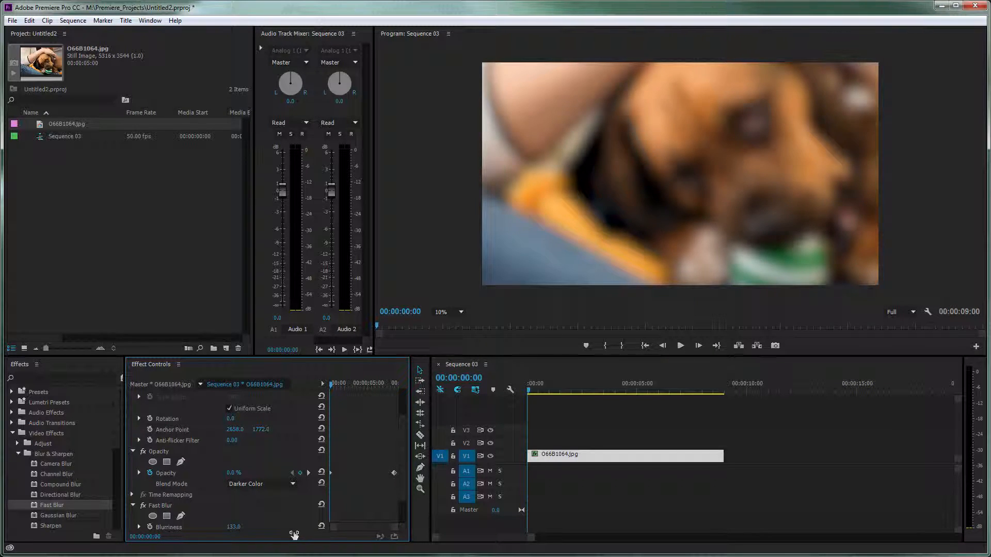
{"action": "mouse_move", "coordinate": [294, 534]}
{"action": "left_mouse_down"}
{"action": "mouse_move", "coordinate": [247, 537]}
{"action": "mouse_move", "coordinate": [288, 538]}
{"action": "left_mouse_up"}
{"action": "left_click", "coordinate": [149, 527]}
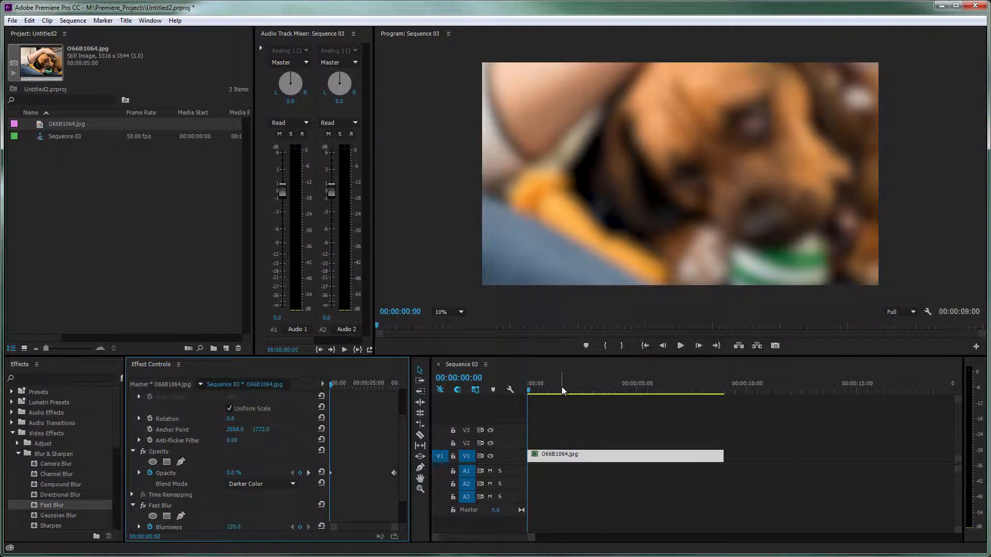
{"action": "left_click_drag", "start_coordinate": [562, 386], "coordinate": [644, 386]}
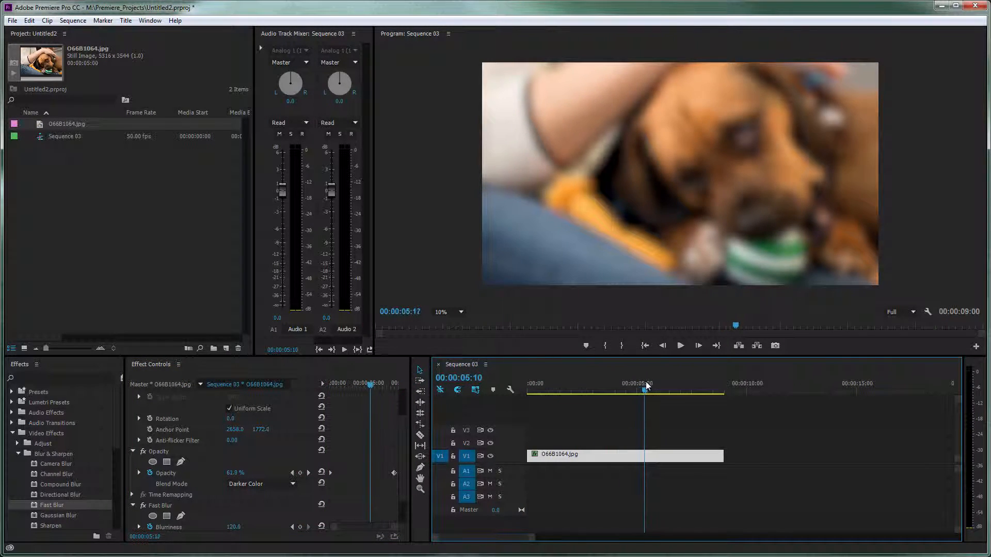
{"action": "left_click", "coordinate": [233, 526]}
{"action": "type", "text": "0"}
{"action": "key", "text": "Return"}
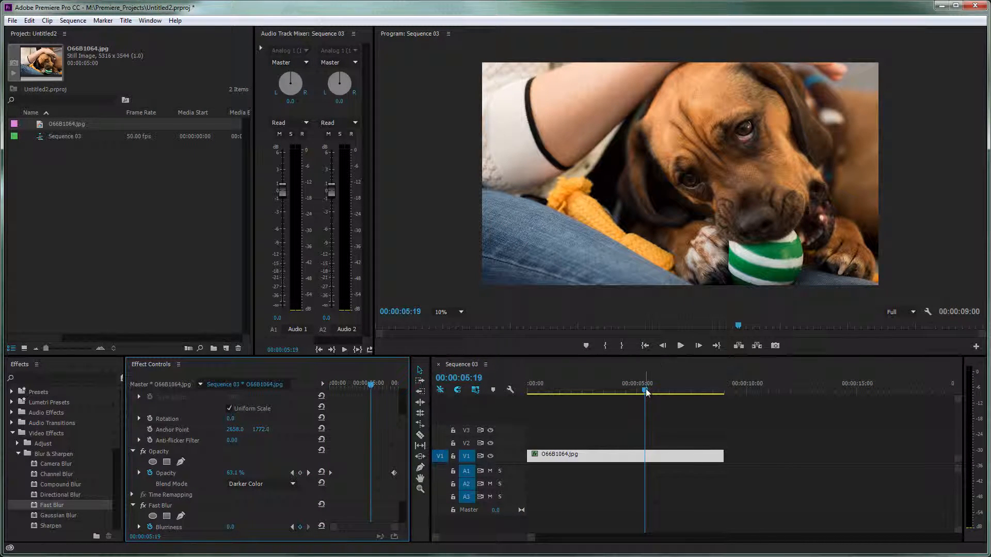
- Enlarge the V1 track and preview the blur animation briefly from the sequence start
{"action": "scroll", "coordinate": [445, 457], "scroll_direction": "up", "scroll_amount": 4}
{"action": "scroll", "coordinate": [444, 457], "scroll_direction": "down", "scroll_amount": 1}
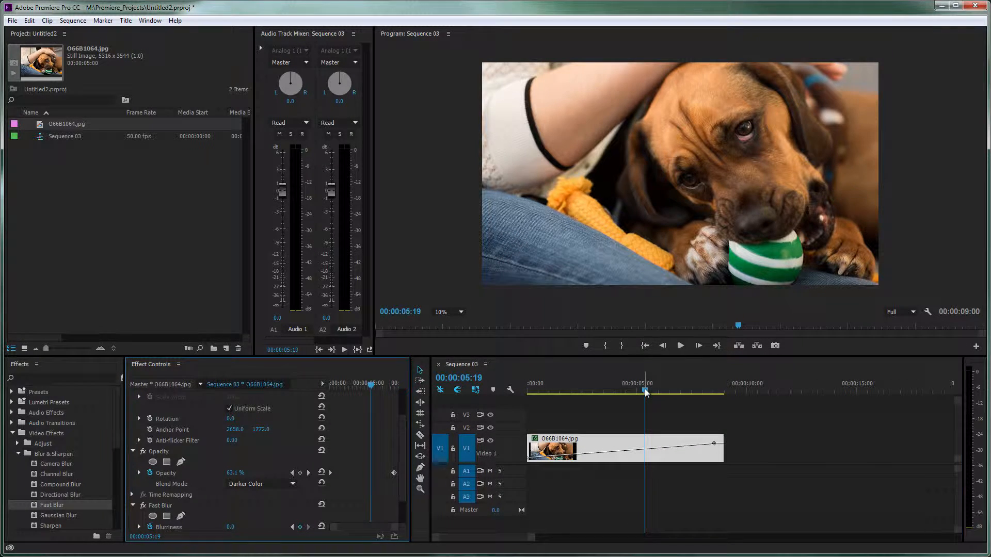
{"action": "left_click_drag", "start_coordinate": [645, 390], "coordinate": [492, 409]}
{"action": "left_click", "coordinate": [680, 345]}
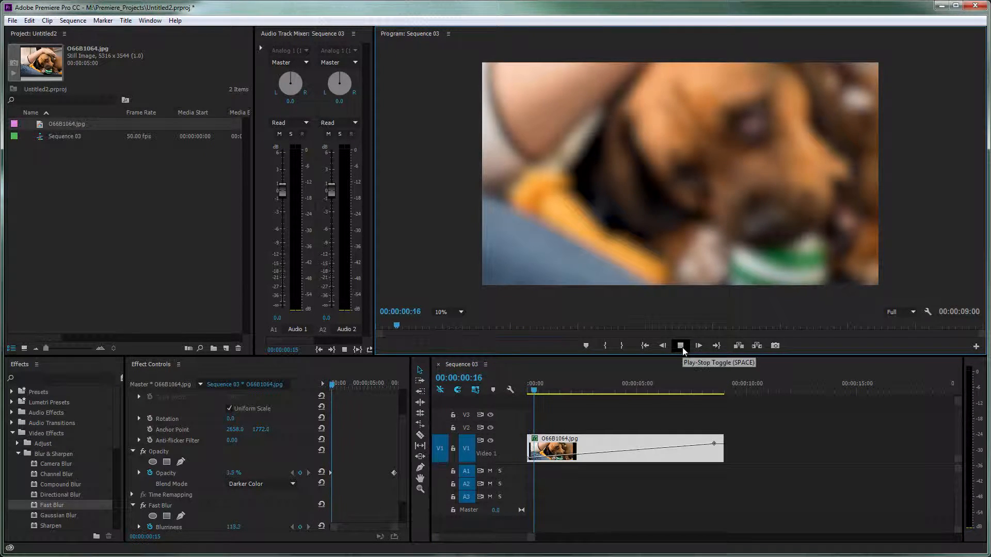
{"action": "left_click", "coordinate": [680, 345]}
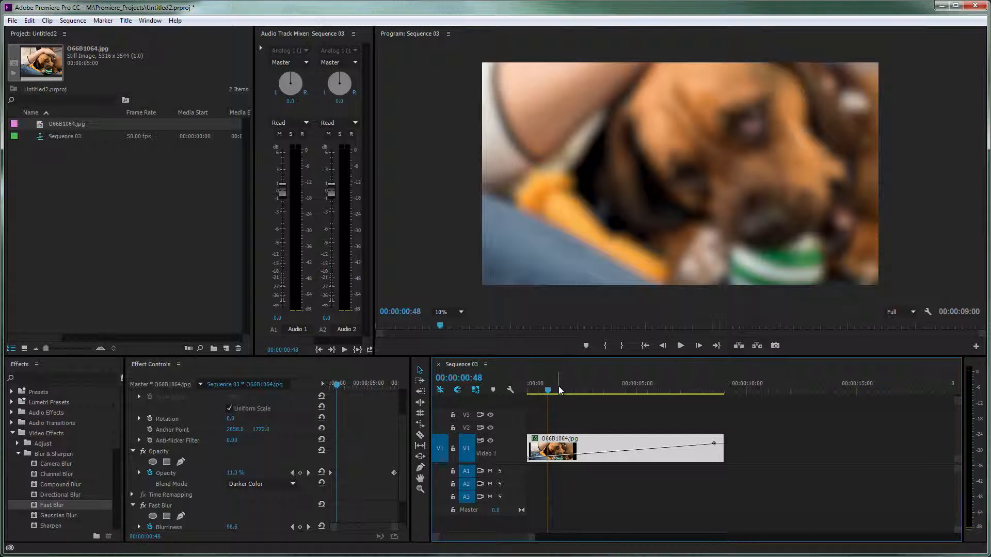
- Set the photo clip's opacity blend mode to Normal and replay the animation from the sequence start
{"action": "left_click", "coordinate": [285, 483]}
{"action": "left_click", "coordinate": [271, 494]}
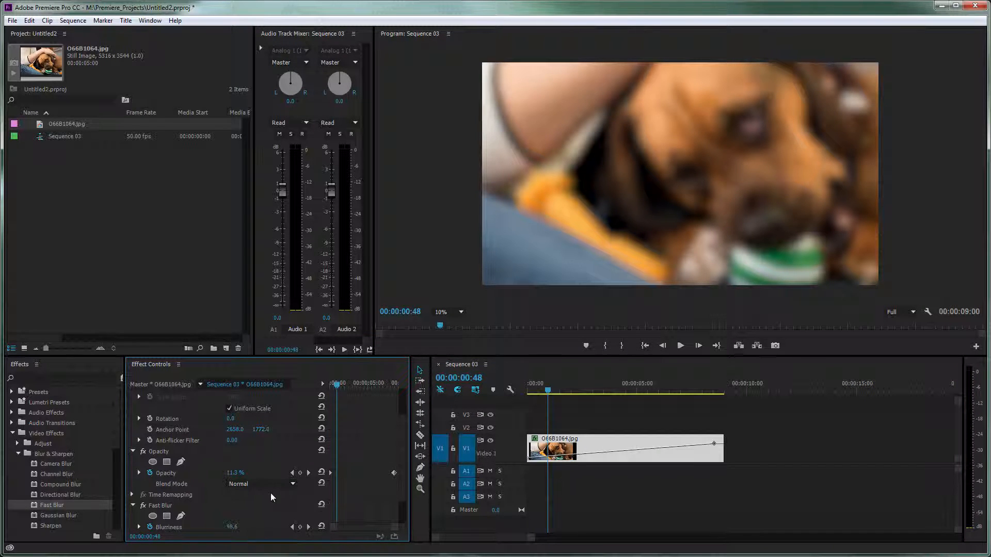
{"action": "mouse_move", "coordinate": [536, 391]}
{"action": "left_mouse_down"}
{"action": "mouse_move", "coordinate": [657, 393]}
{"action": "mouse_move", "coordinate": [519, 397]}
{"action": "left_mouse_up"}
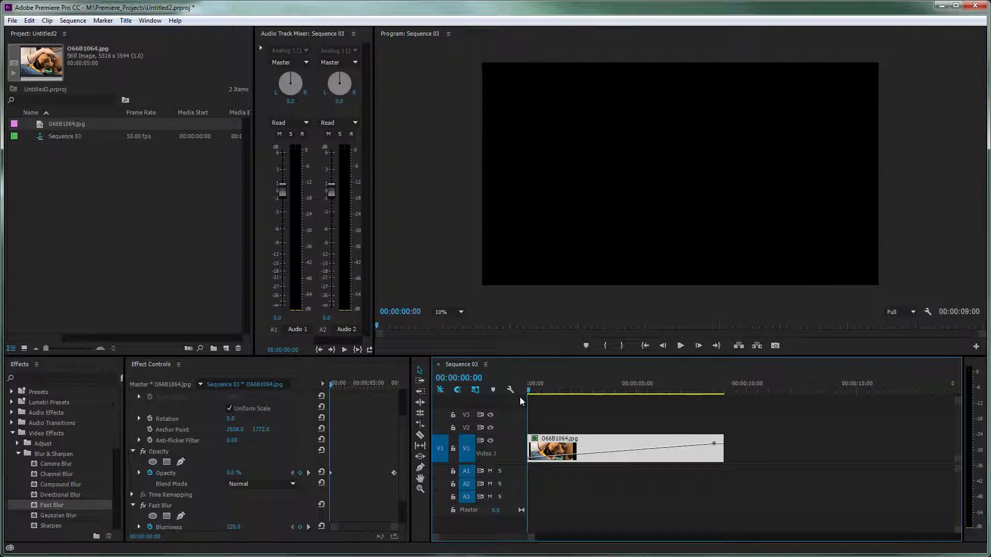
{"action": "left_click", "coordinate": [680, 346]}
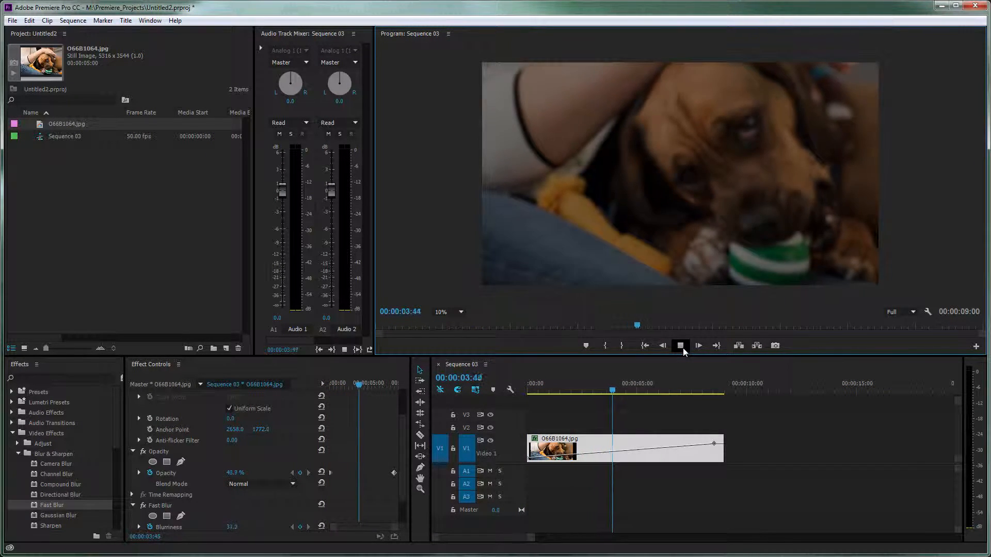
{"action": "left_click", "coordinate": [682, 348]}
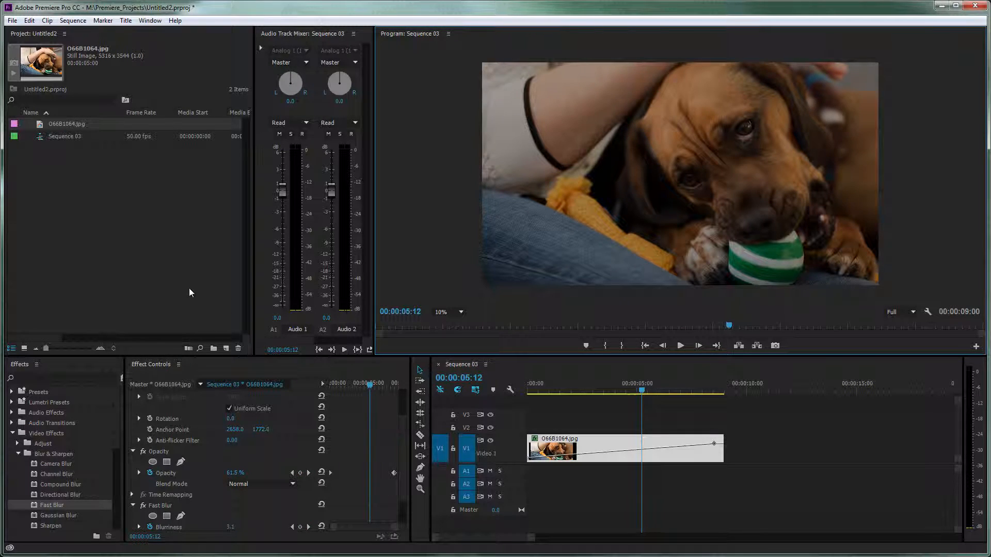
- Import the photo O66B1045.jpg from the PIXIESET folder into the project
{"action": "left_click", "coordinate": [140, 225]}
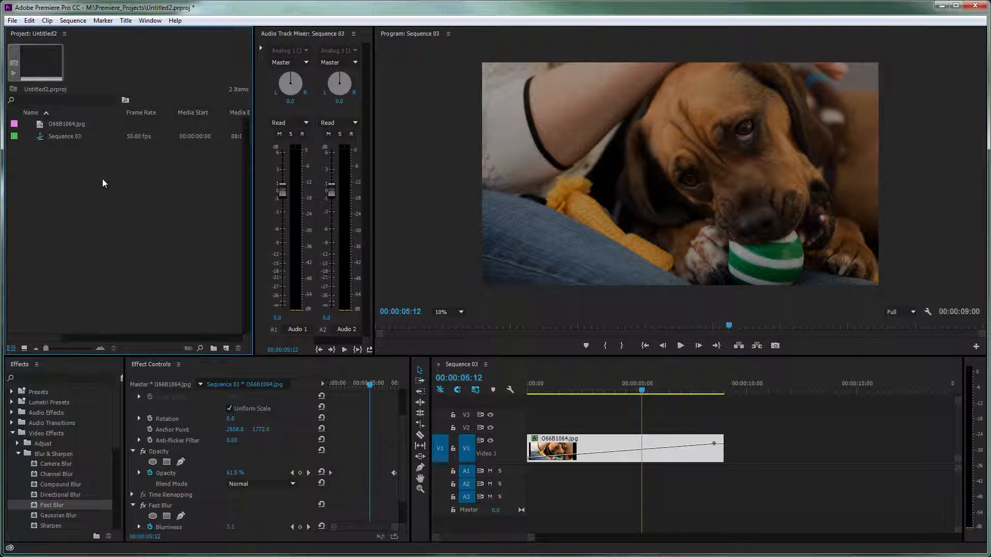
{"action": "double_click", "coordinate": [93, 193]}
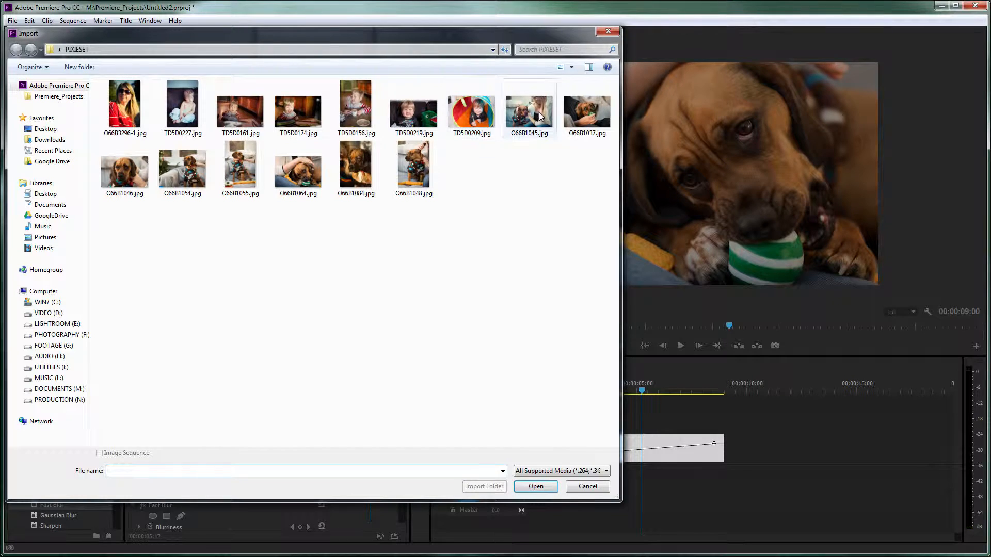
{"action": "left_click", "coordinate": [523, 114]}
{"action": "left_click", "coordinate": [534, 486]}
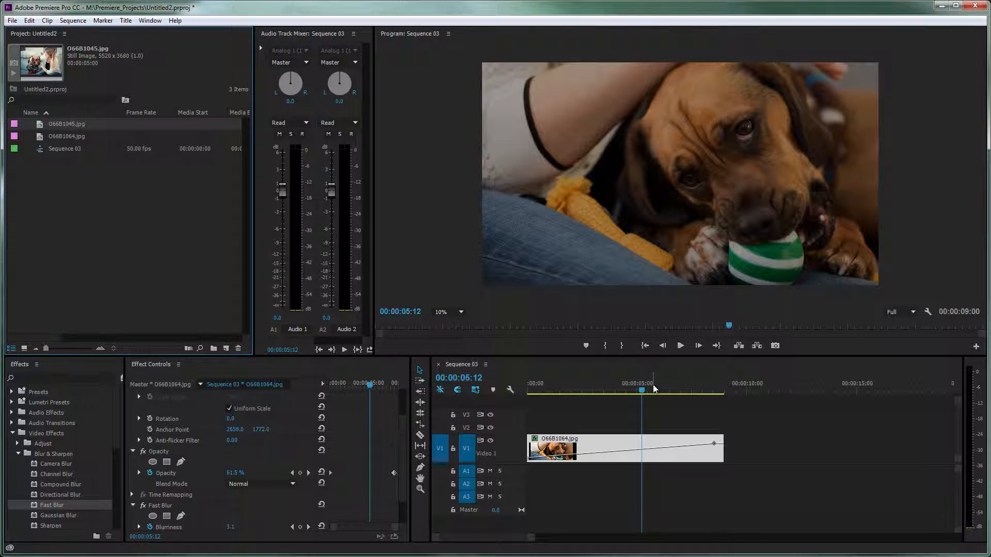
{"action": "mouse_move", "coordinate": [645, 393]}
{"action": "left_mouse_down"}
{"action": "mouse_move", "coordinate": [698, 393]}
{"action": "mouse_move", "coordinate": [590, 393]}
{"action": "mouse_move", "coordinate": [665, 392]}
{"action": "mouse_move", "coordinate": [637, 395]}
{"action": "left_mouse_up"}
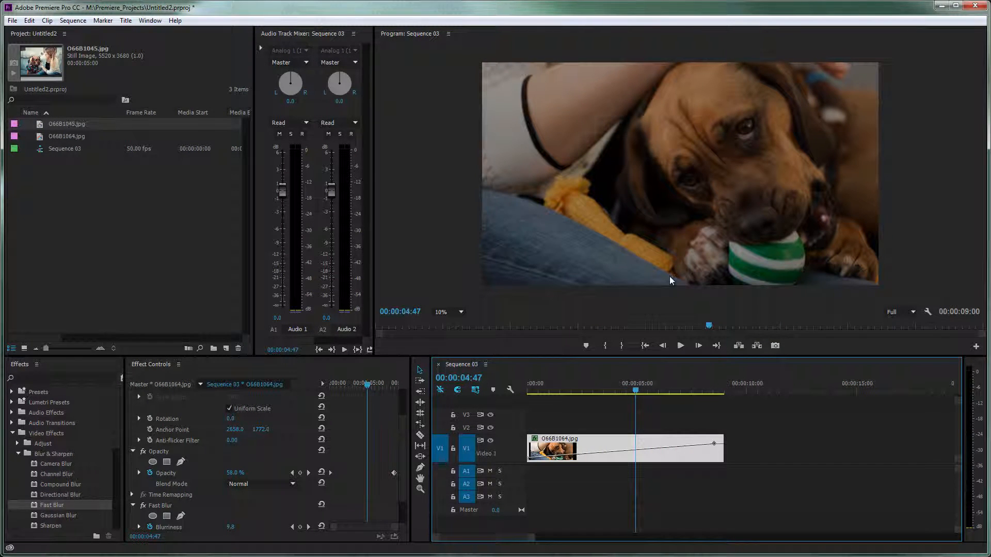
{"action": "double_click", "coordinate": [112, 199]}
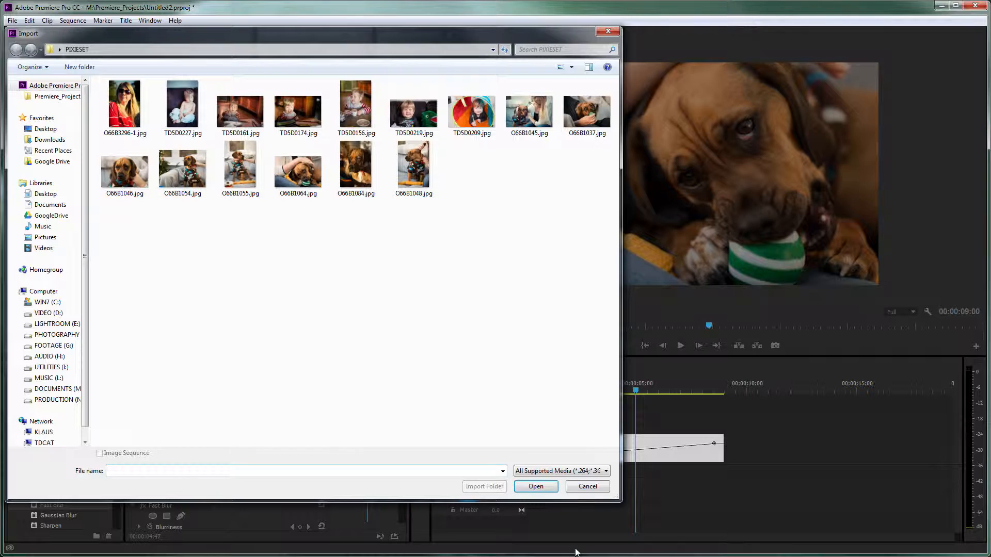
{"action": "left_click", "coordinate": [588, 487]}
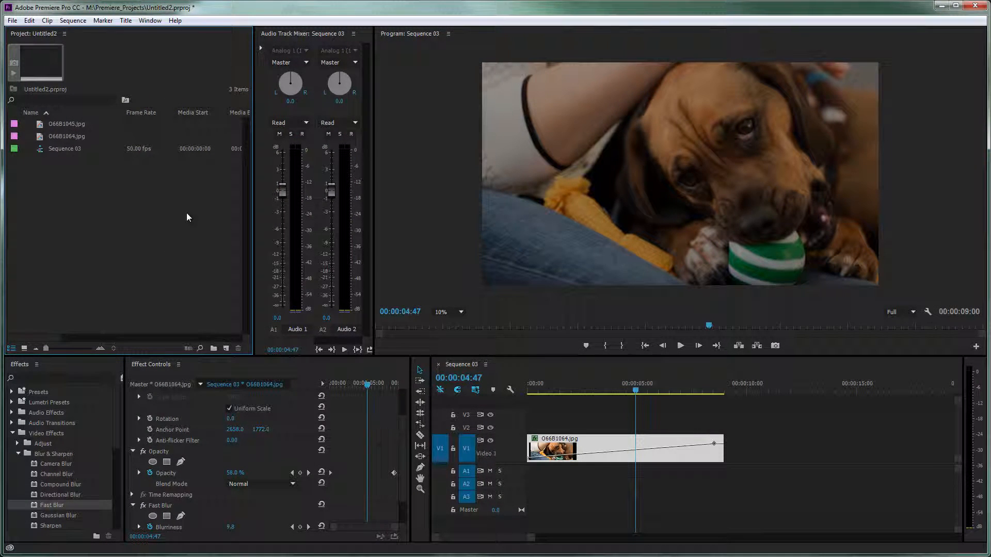
- Place O66B1045.jpg on track V2 at 00:00:08:24, slightly overlapping the end of the first photo, and enlarge the track
{"action": "left_click", "coordinate": [59, 136]}
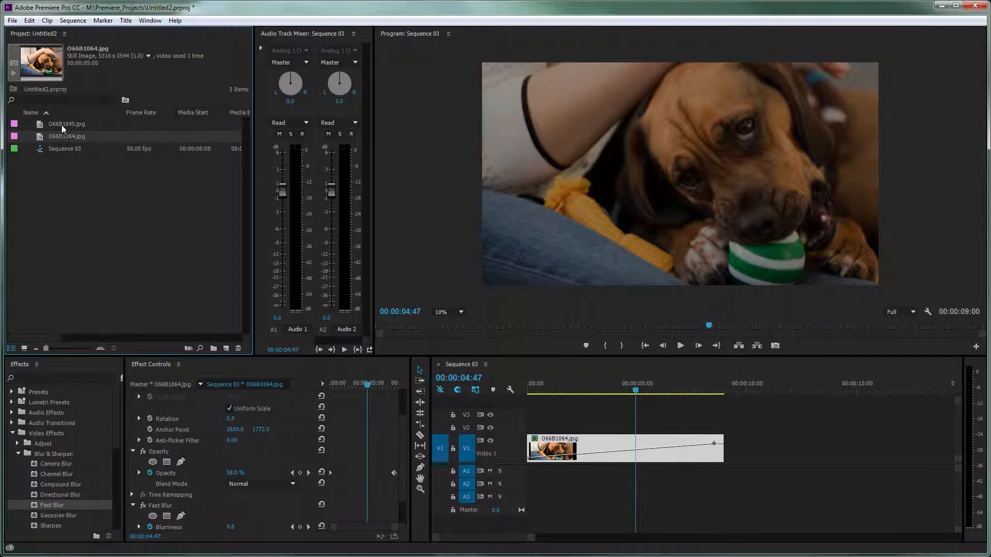
{"action": "left_click", "coordinate": [61, 125]}
{"action": "left_click_drag", "start_coordinate": [41, 127], "coordinate": [709, 430]}
{"action": "scroll", "coordinate": [442, 425], "scroll_direction": "up", "scroll_amount": 4}
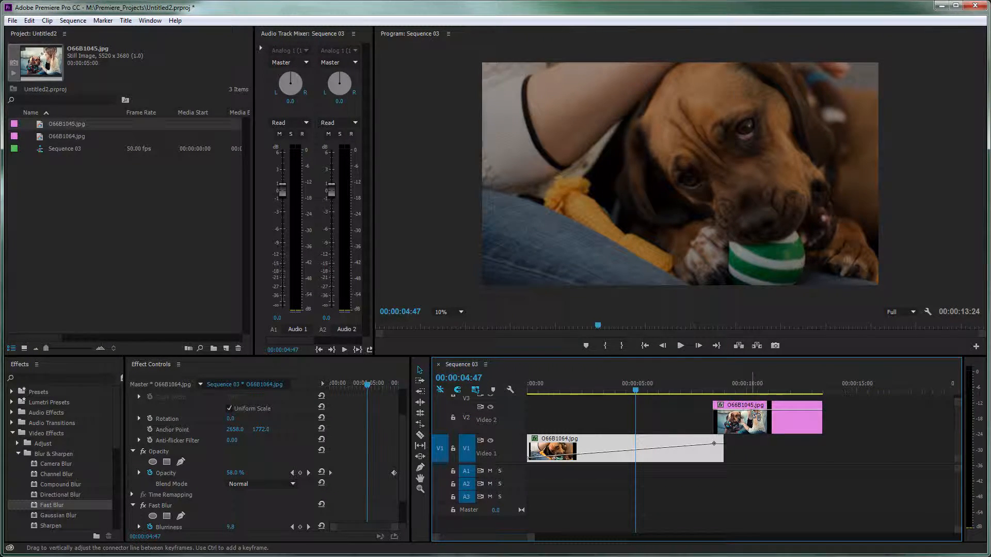
- Frame the O66B1045.jpg clip to fill the picture with Scale at 144 and Position at 3840, 1725
{"action": "left_click", "coordinate": [751, 408]}
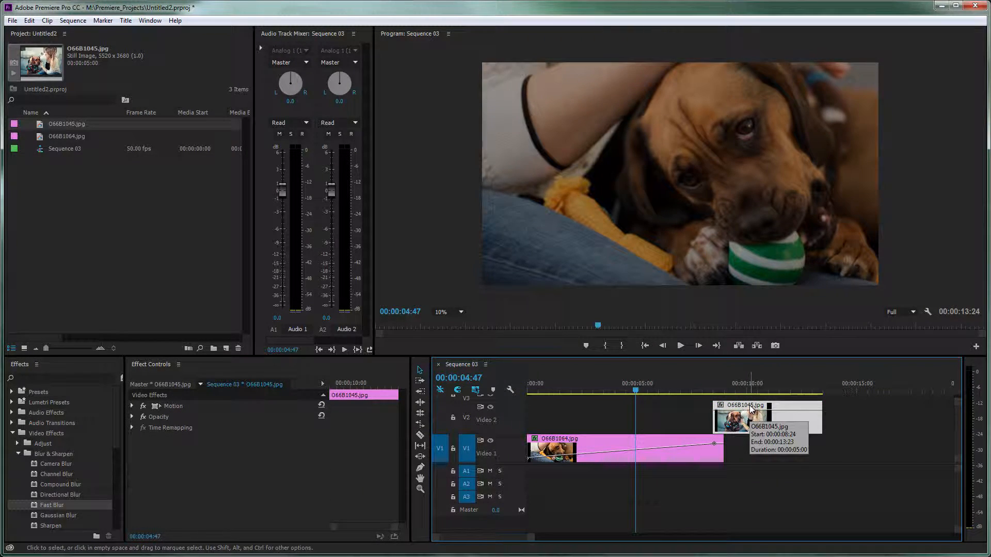
{"action": "left_click", "coordinate": [730, 384]}
{"action": "left_click_drag", "start_coordinate": [730, 384], "coordinate": [742, 384]}
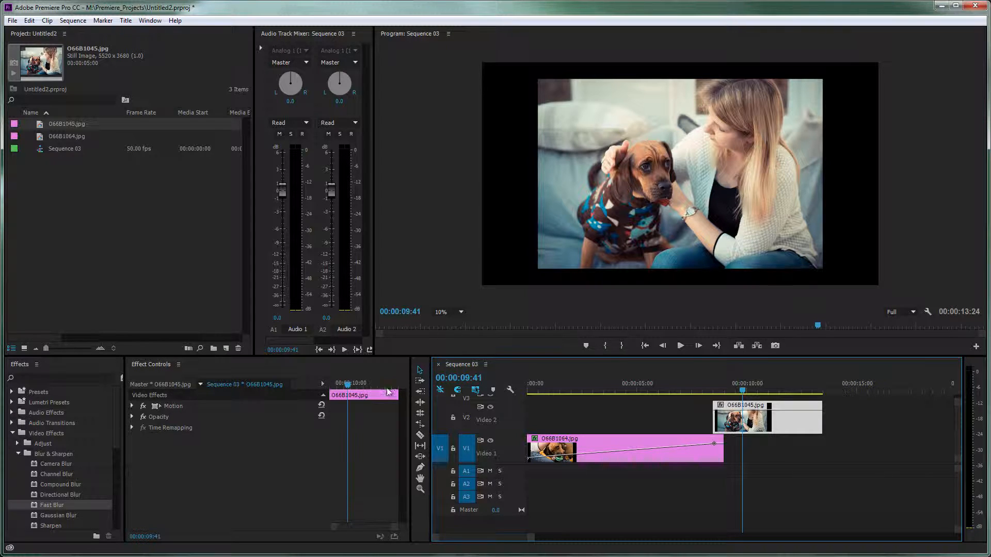
{"action": "left_click", "coordinate": [132, 405]}
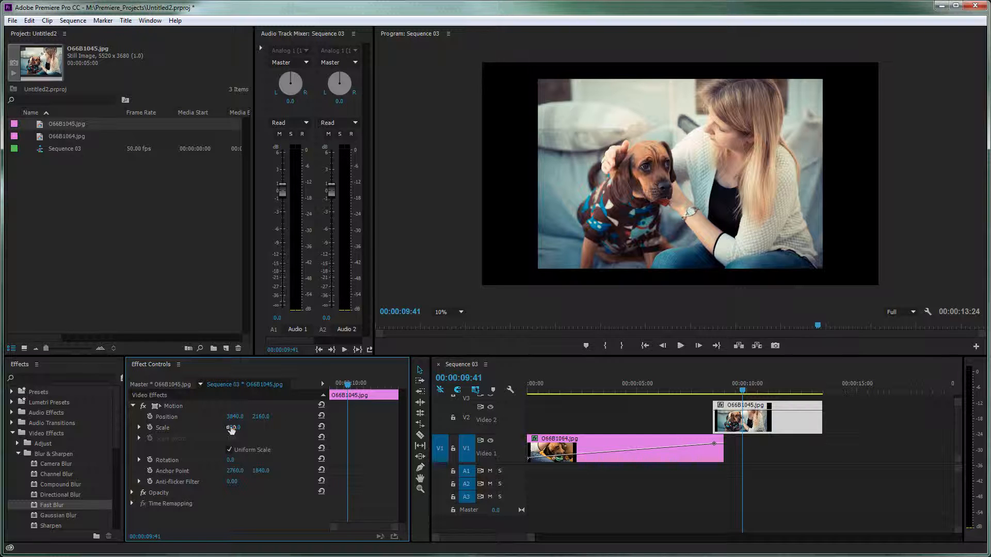
{"action": "left_click_drag", "start_coordinate": [231, 430], "coordinate": [41, 426]}
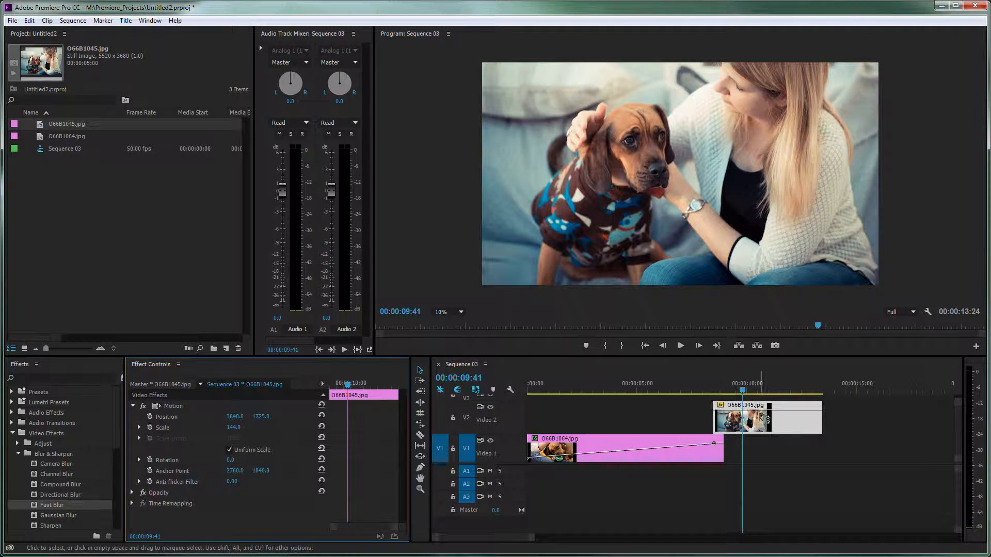
- Enable Position and Scale keyframing for the O66B1045.jpg clip at its start, 00:00:08:24
{"action": "left_click", "coordinate": [749, 406]}
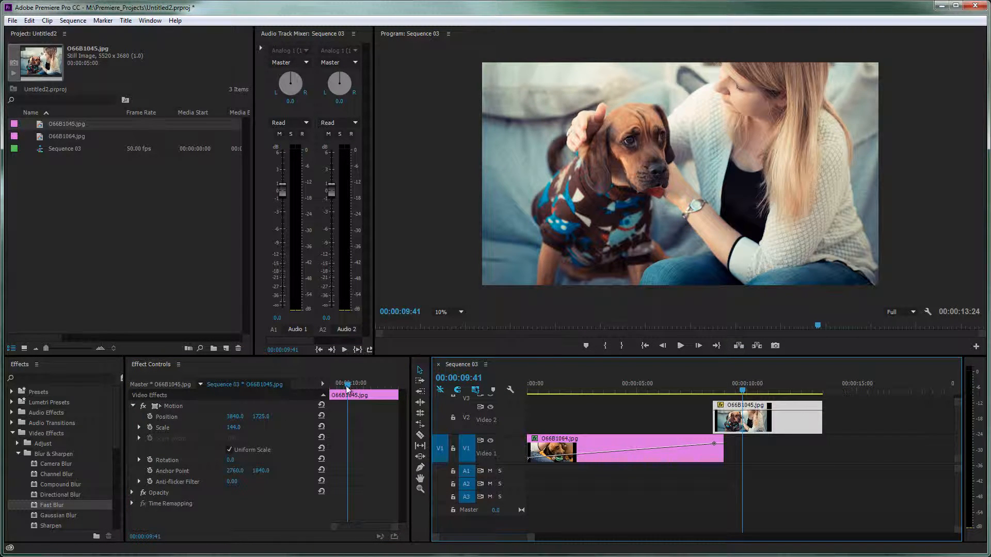
{"action": "left_click_drag", "start_coordinate": [347, 391], "coordinate": [314, 385]}
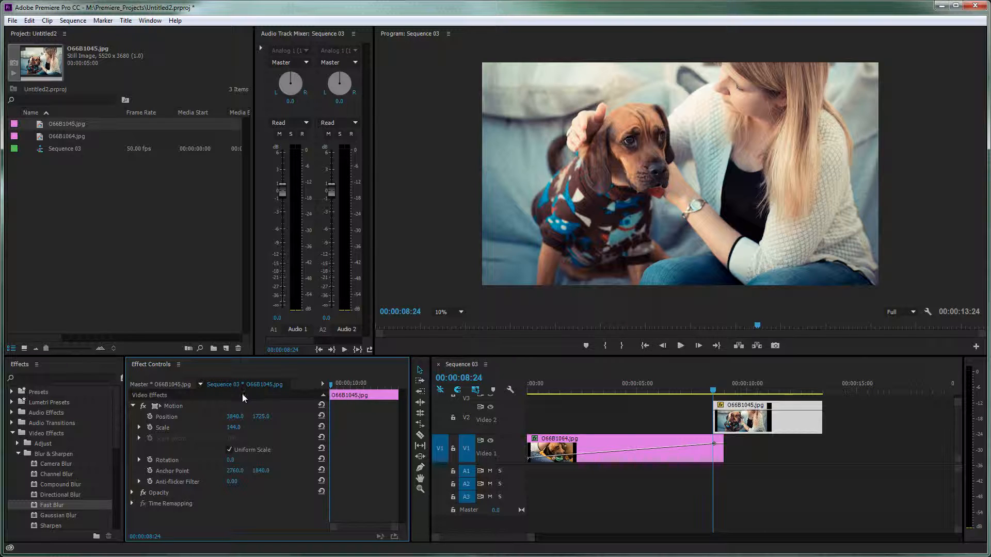
{"action": "left_click", "coordinate": [150, 417]}
{"action": "left_click", "coordinate": [150, 427]}
- Keyframe the O66B1045.jpg clip at 00:00:11:18 with Scale at 252 and Position at about 4846, 1879, closing in on the dog
{"action": "left_click", "coordinate": [769, 382]}
{"action": "left_click", "coordinate": [797, 388]}
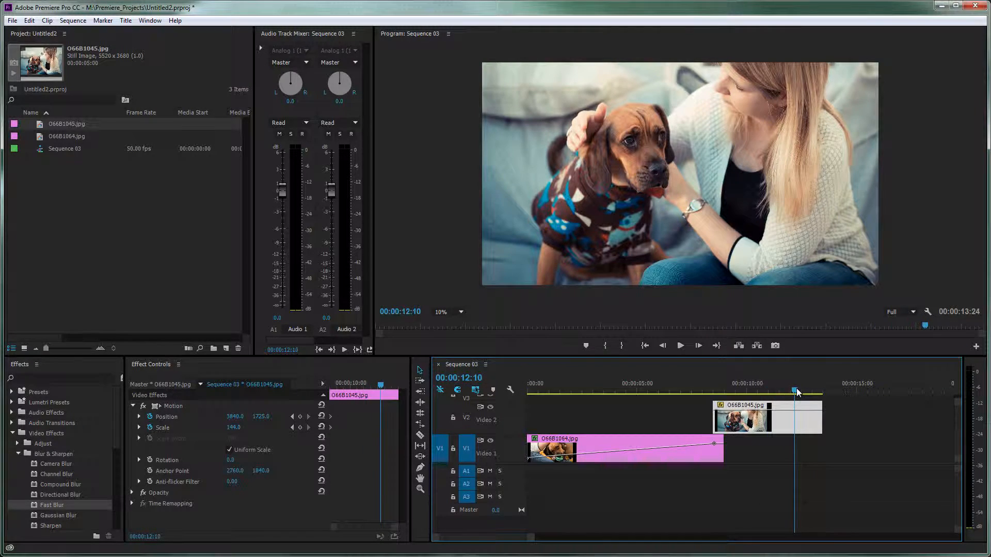
{"action": "left_click_drag", "start_coordinate": [796, 391], "coordinate": [776, 388]}
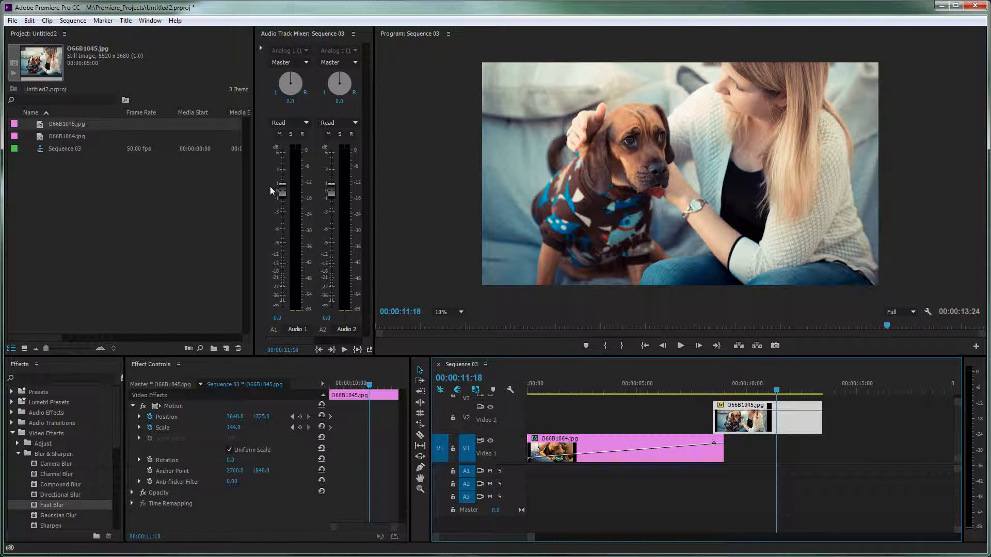
{"action": "left_click_drag", "start_coordinate": [239, 427], "coordinate": [758, 413]}
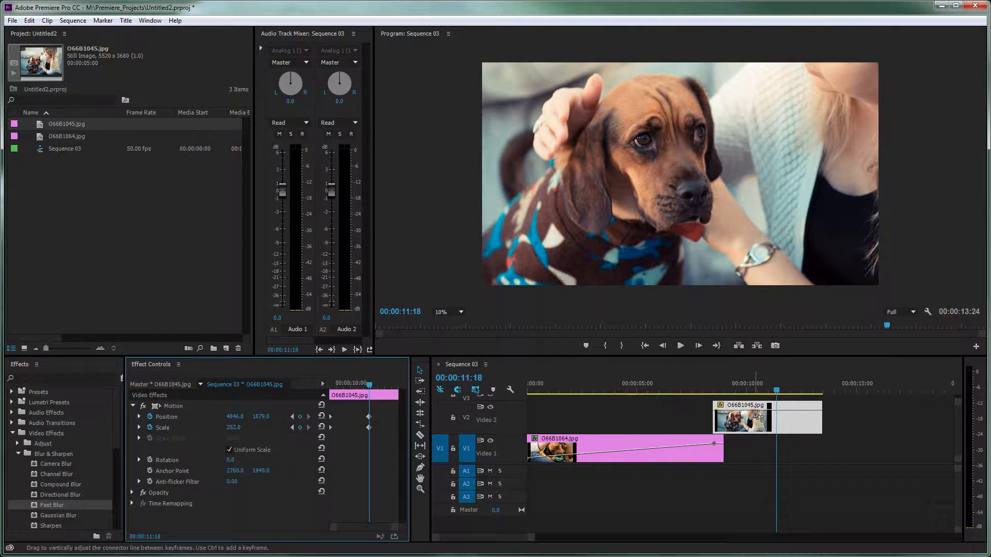
- Extend the O66B1045.jpg clip to 00:00:17:23 and move its second Position and Scale keyframes to the clip's end
{"action": "left_click", "coordinate": [794, 405]}
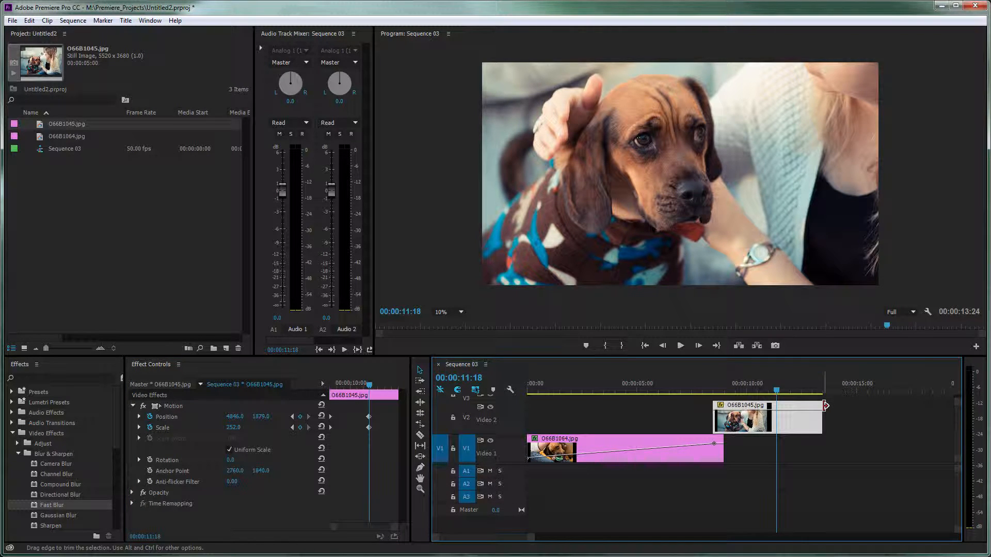
{"action": "left_click_drag", "start_coordinate": [822, 405], "coordinate": [909, 407]}
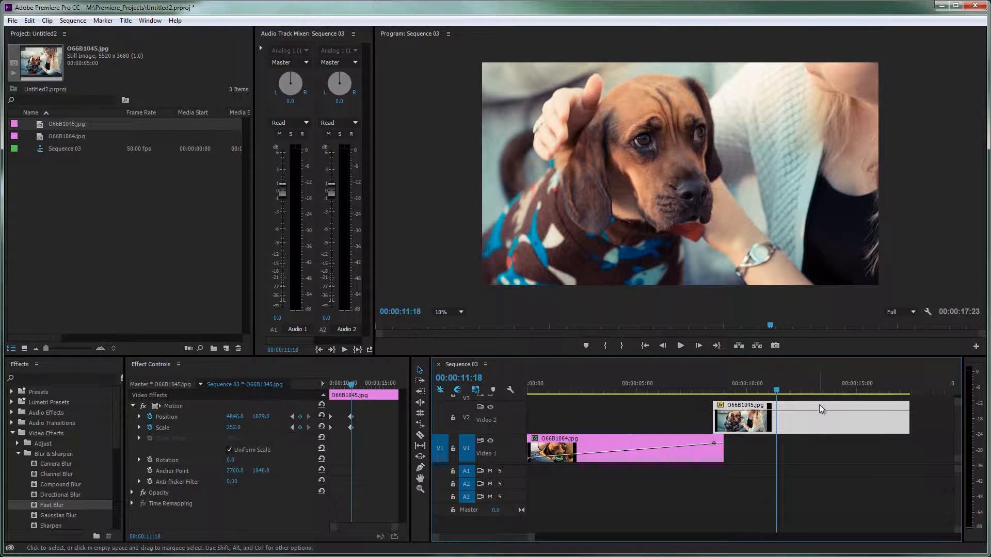
{"action": "left_click_drag", "start_coordinate": [366, 410], "coordinate": [398, 427]}
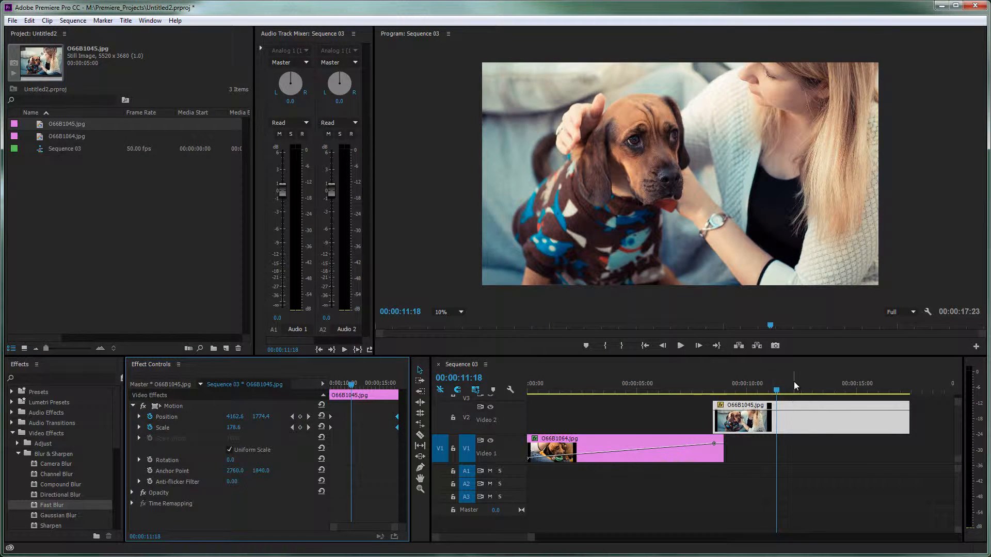
{"action": "left_click_drag", "start_coordinate": [795, 386], "coordinate": [771, 393]}
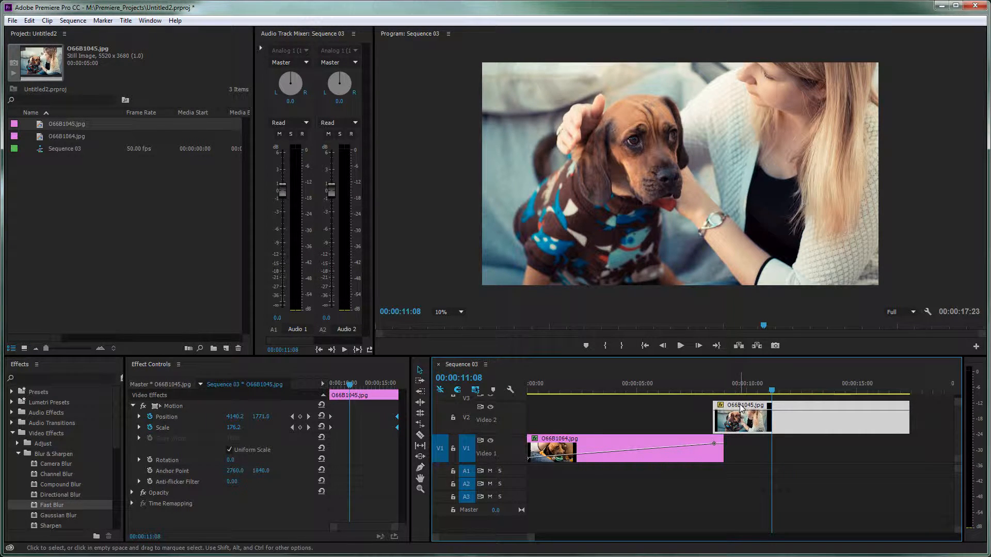
- Move the O66B1045.jpg clip earlier to end at 00:00:16:49 and lower its first opacity keyframe so it fades in over O66B1064.jpg
{"action": "left_click_drag", "start_coordinate": [742, 409], "coordinate": [731, 409]}
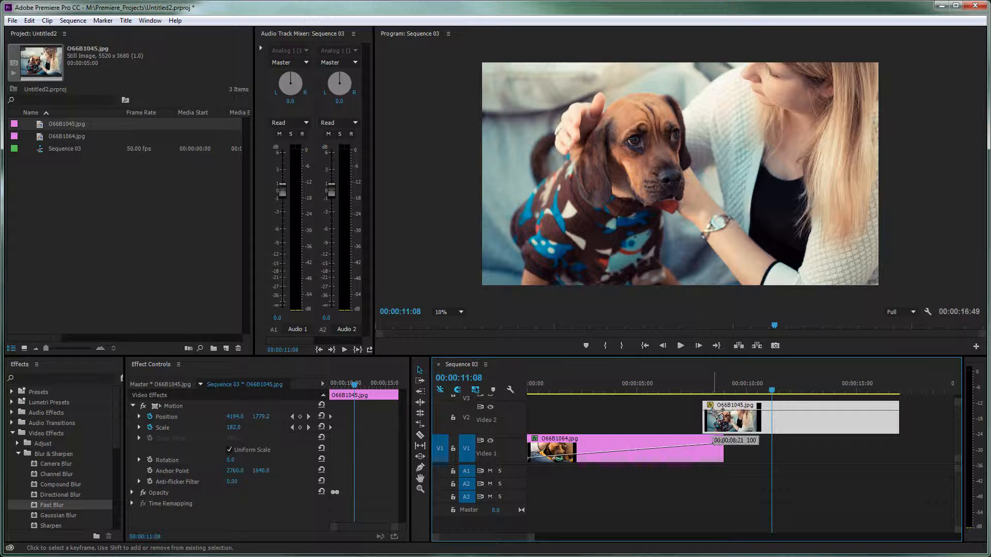
{"action": "left_click_drag", "start_coordinate": [713, 410], "coordinate": [673, 463]}
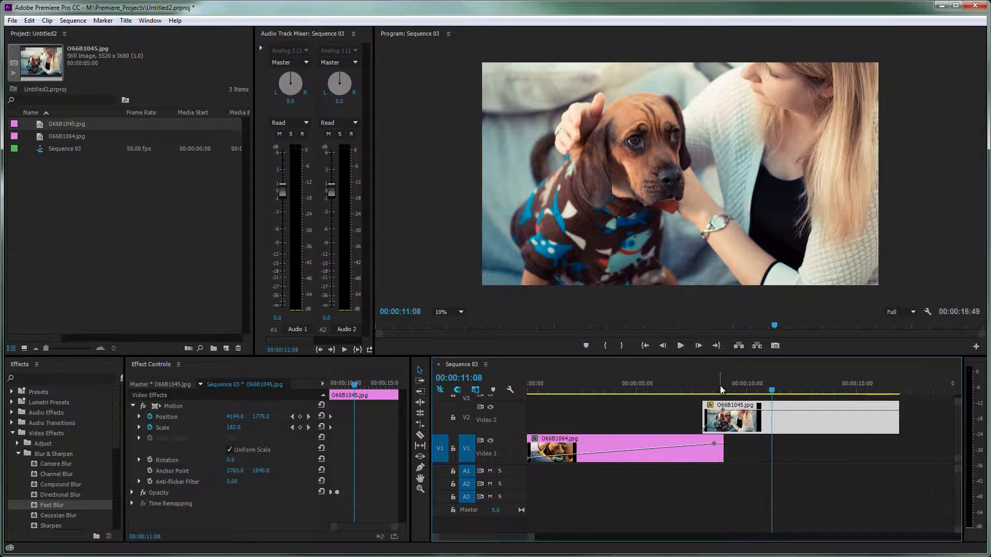
- Play the sequence from 00:00:07:47 to check the crossfade and zoom of the O66B1045.jpg clip
{"action": "mouse_move", "coordinate": [711, 390]}
{"action": "left_mouse_down"}
{"action": "mouse_move", "coordinate": [692, 391]}
{"action": "mouse_move", "coordinate": [713, 393]}
{"action": "mouse_move", "coordinate": [693, 399]}
{"action": "mouse_move", "coordinate": [725, 395]}
{"action": "mouse_move", "coordinate": [703, 402]}
{"action": "left_mouse_up"}
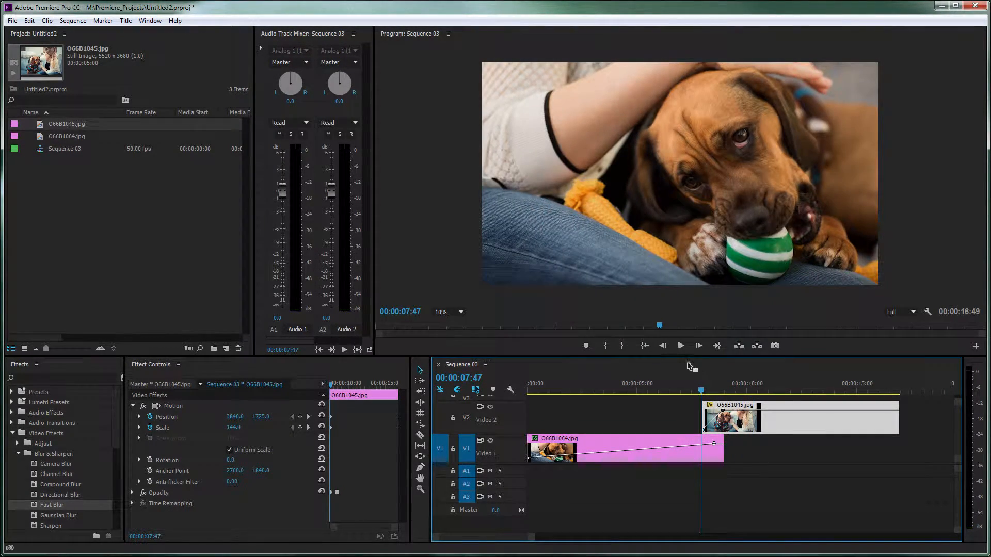
{"action": "left_click", "coordinate": [680, 345]}
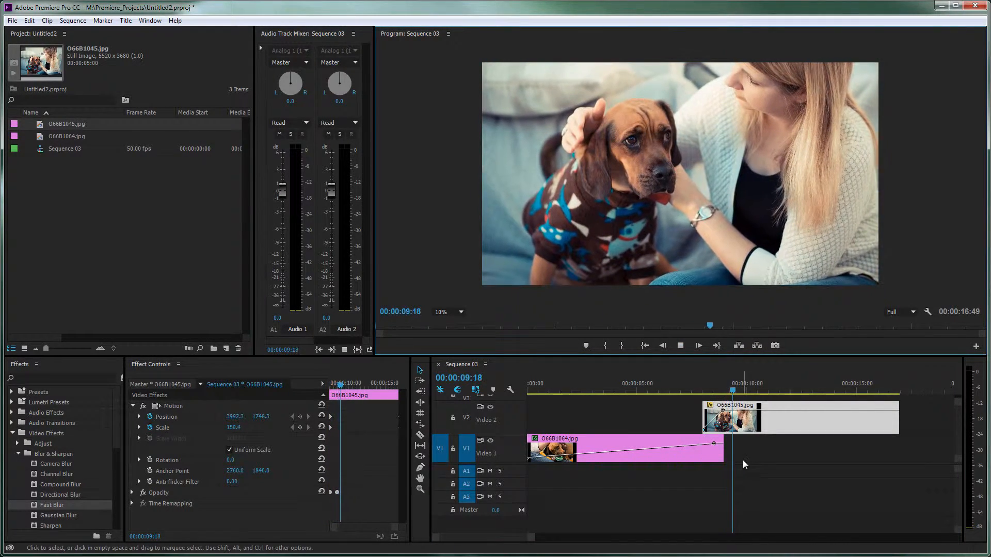
{"action": "left_click", "coordinate": [683, 345]}
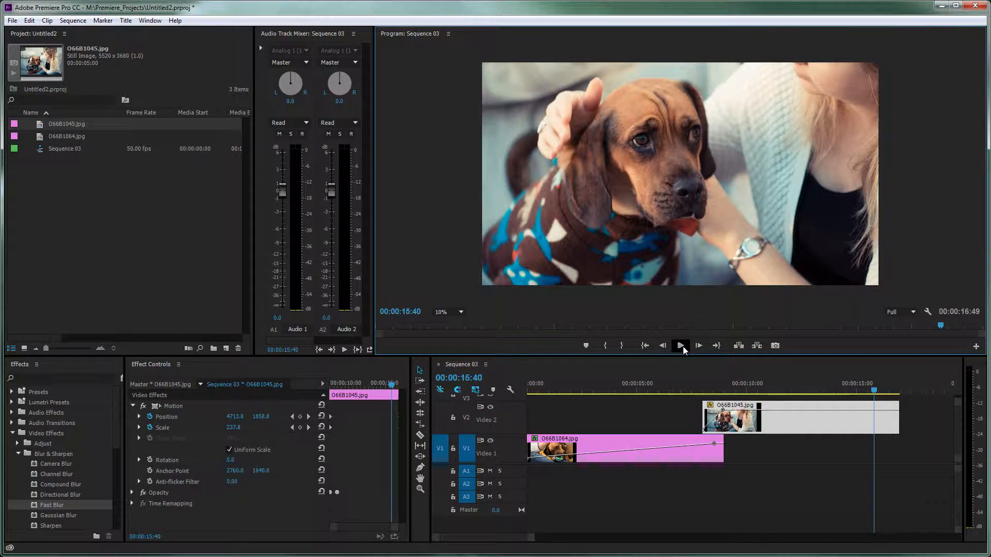
- Scale up the O66B1084.jpg clip on Video 1 until the dog's face fills the whole frame
{"action": "left_click_drag", "start_coordinate": [530, 537], "coordinate": [601, 539]}
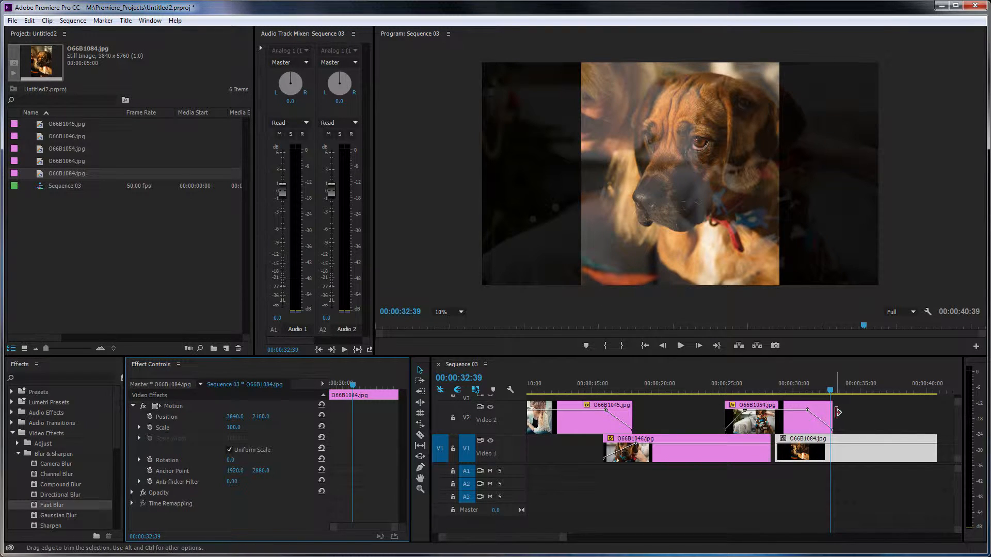
{"action": "left_click", "coordinate": [851, 443]}
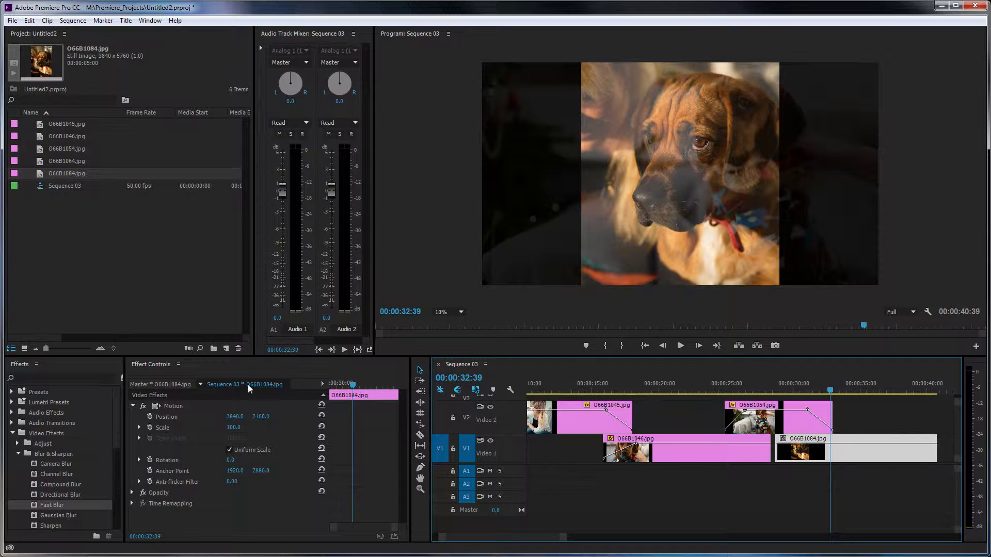
{"action": "left_click_drag", "start_coordinate": [233, 428], "coordinate": [298, 427]}
{"action": "left_click_drag", "start_coordinate": [241, 427], "coordinate": [233, 433]}
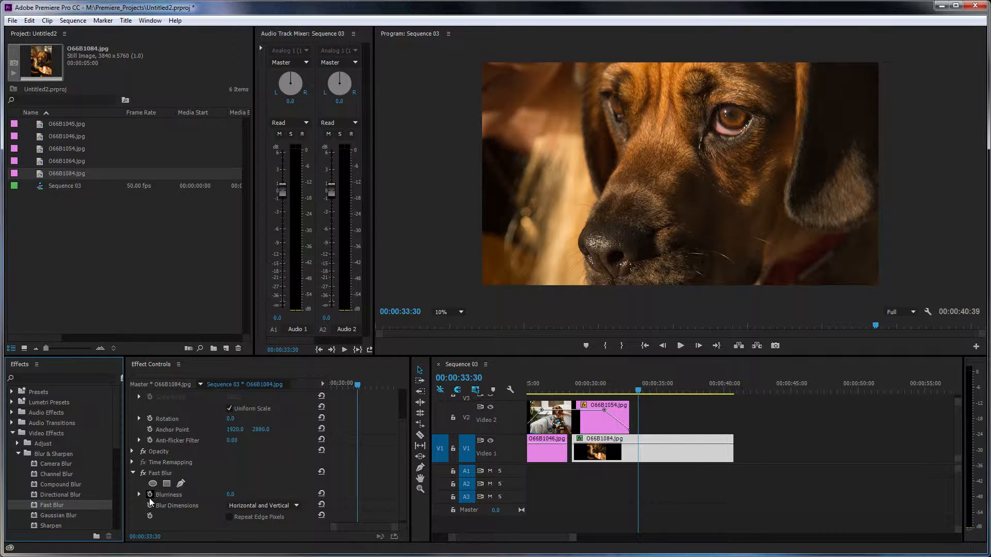
- Keyframe the O66B1084.jpg clip's Fast Blur Blurriness from 0 at 00:00:33:30 to 172 at the clip's end
{"action": "left_click", "coordinate": [149, 495]}
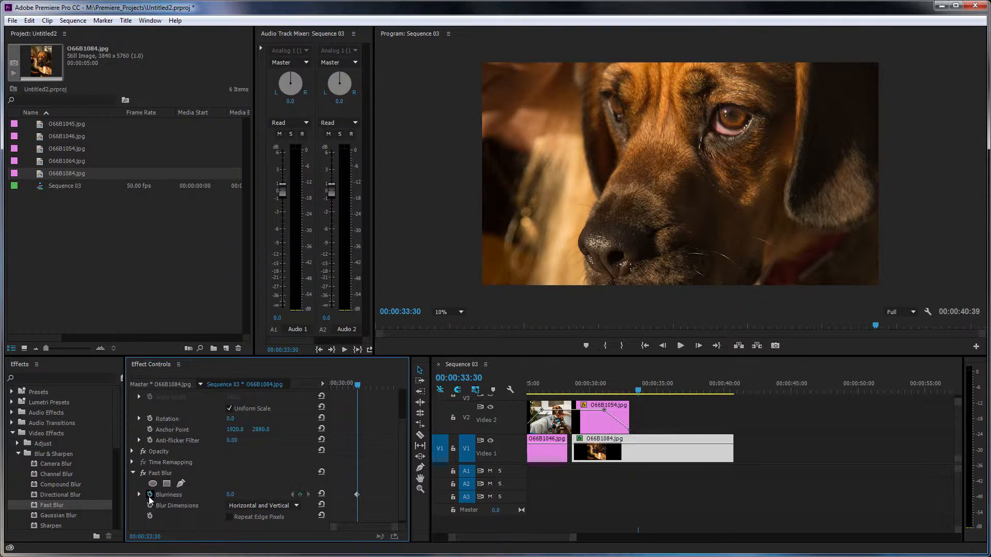
{"action": "left_click", "coordinate": [680, 385]}
{"action": "left_click_drag", "start_coordinate": [232, 495], "coordinate": [311, 493]}
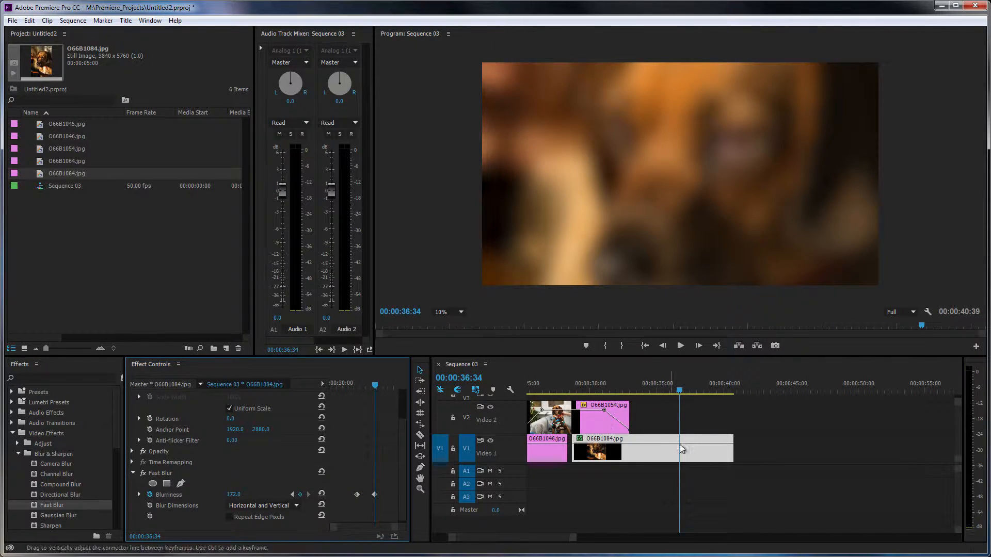
{"action": "left_click_drag", "start_coordinate": [375, 495], "coordinate": [407, 495]}
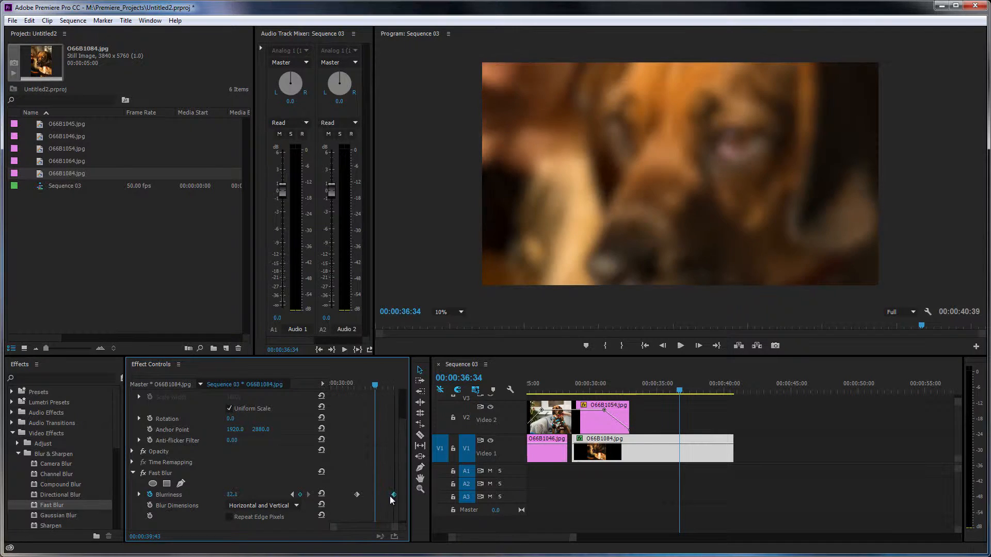
- Fade out the O66B1084.jpg clip with opacity keyframes from full at about 00:00:35 to zero at about 00:00:39:25
{"action": "left_click", "coordinate": [655, 445]}
{"action": "left_click", "coordinate": [655, 443], "text": "ctrl"}
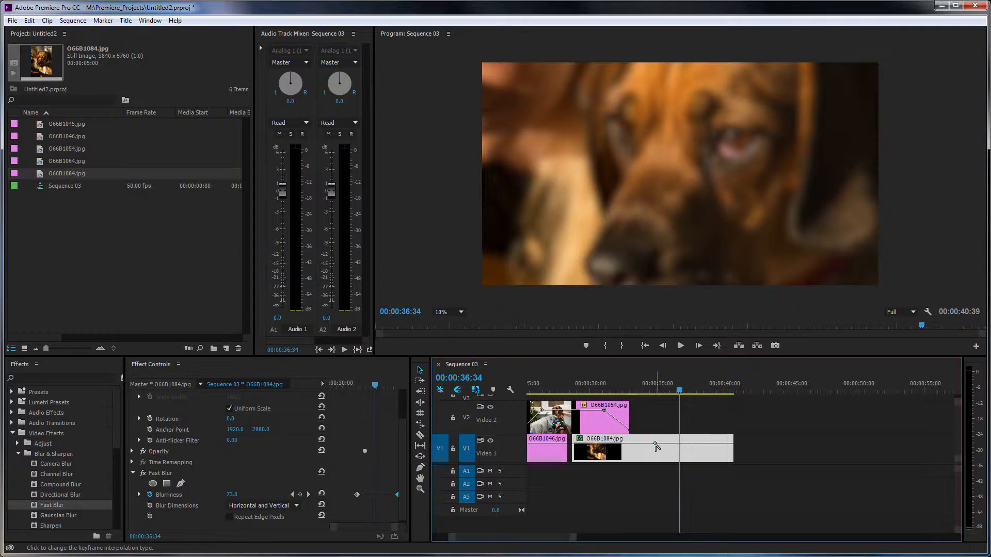
{"action": "left_click", "coordinate": [671, 444], "text": "ctrl"}
{"action": "left_click_drag", "start_coordinate": [670, 444], "coordinate": [719, 472]}
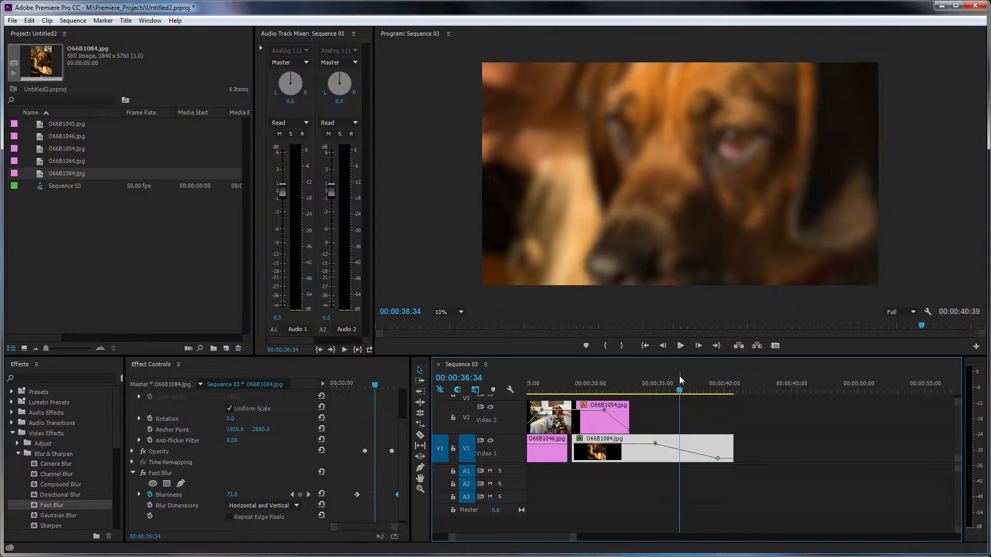
- Enable Repeat Edge Pixels for the O66B1084.jpg clip's Fast Blur and preview the blurred fade to black
{"action": "left_click", "coordinate": [229, 516]}
{"action": "left_click", "coordinate": [681, 346]}
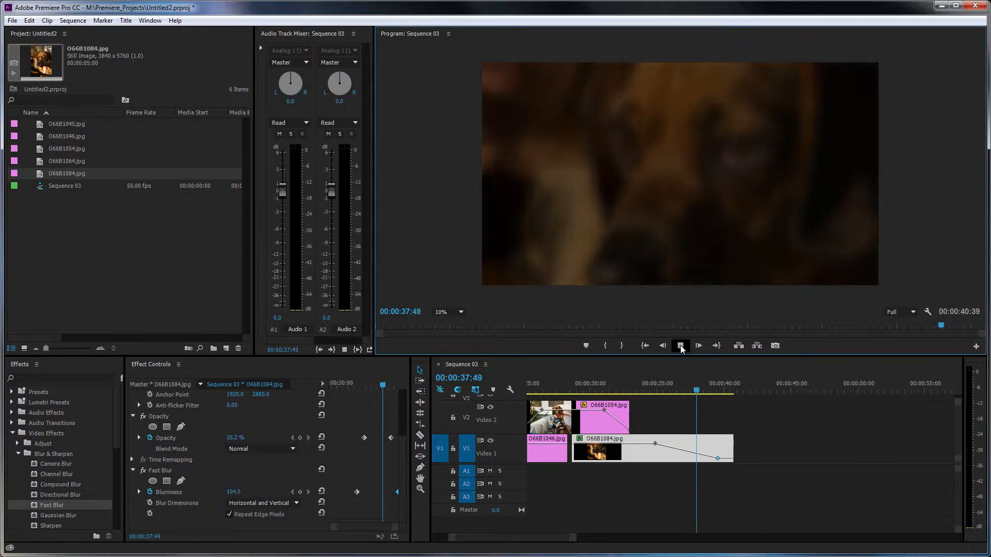
{"action": "left_click", "coordinate": [680, 346]}
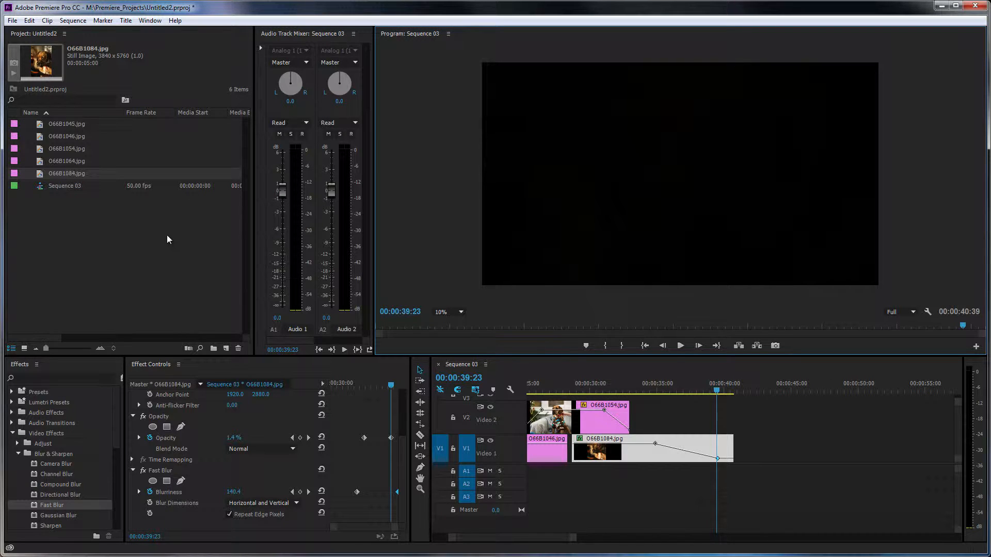
- Import the music file Vast-Places.mp3 from the Desktop into the project
{"action": "left_click", "coordinate": [104, 252]}
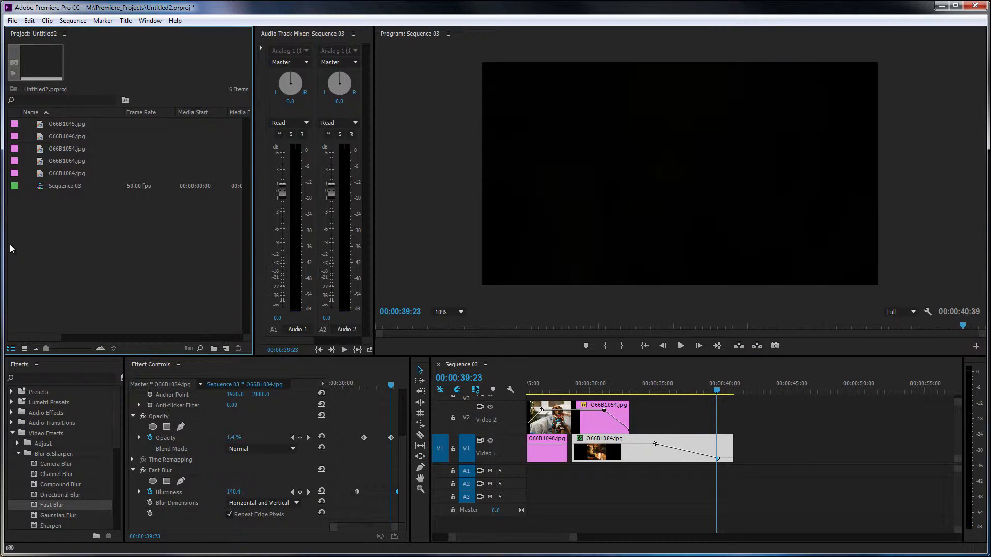
{"action": "double_click", "coordinate": [87, 228]}
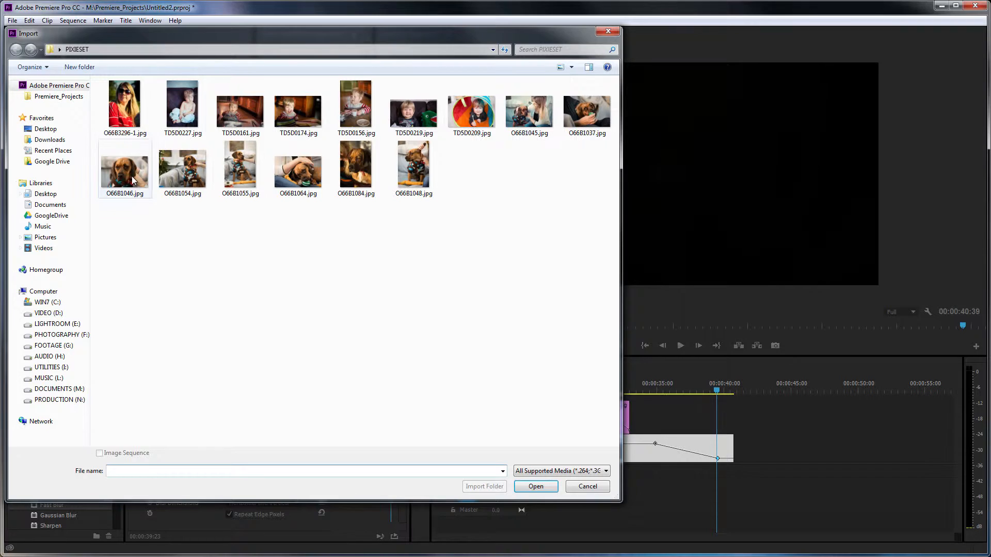
{"action": "left_click", "coordinate": [43, 131]}
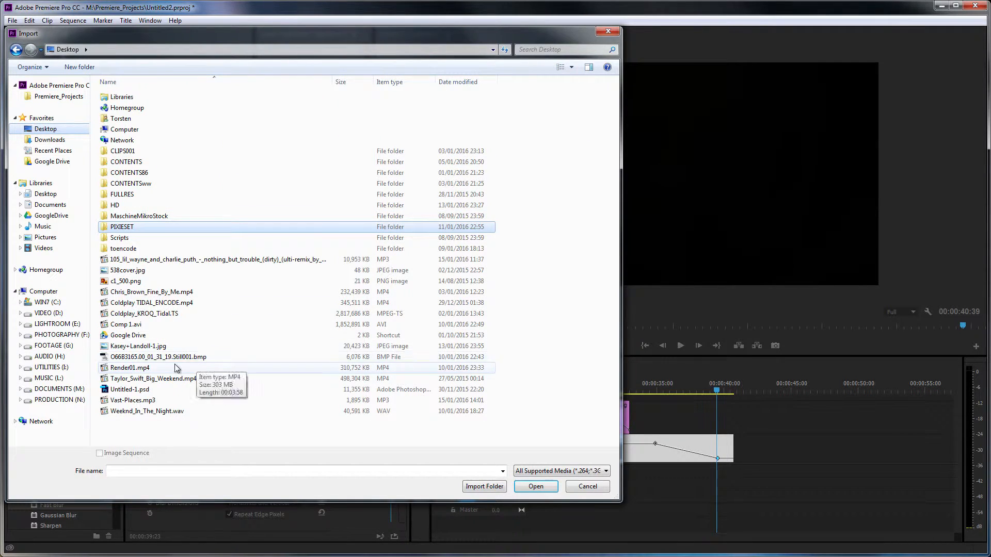
{"action": "left_click", "coordinate": [125, 325]}
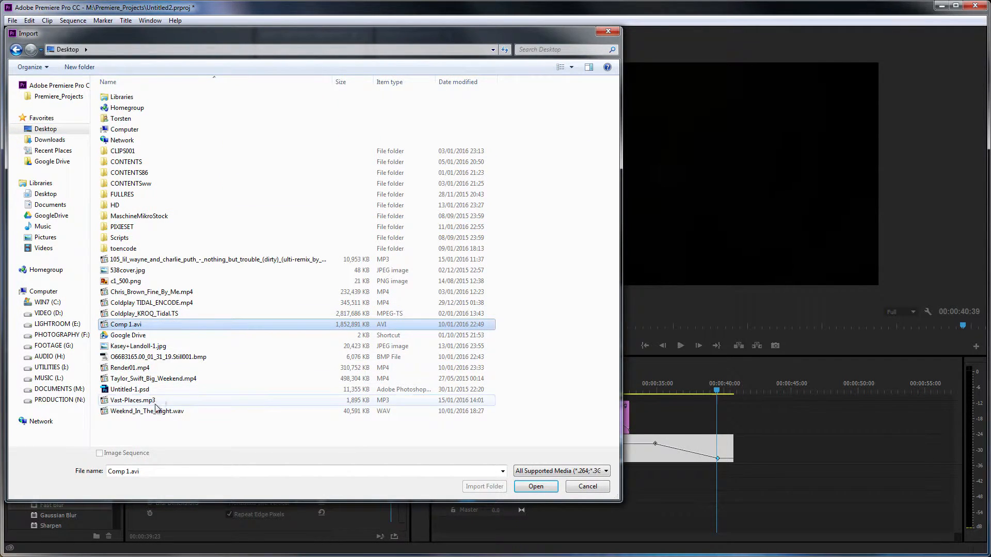
{"action": "left_click", "coordinate": [138, 400]}
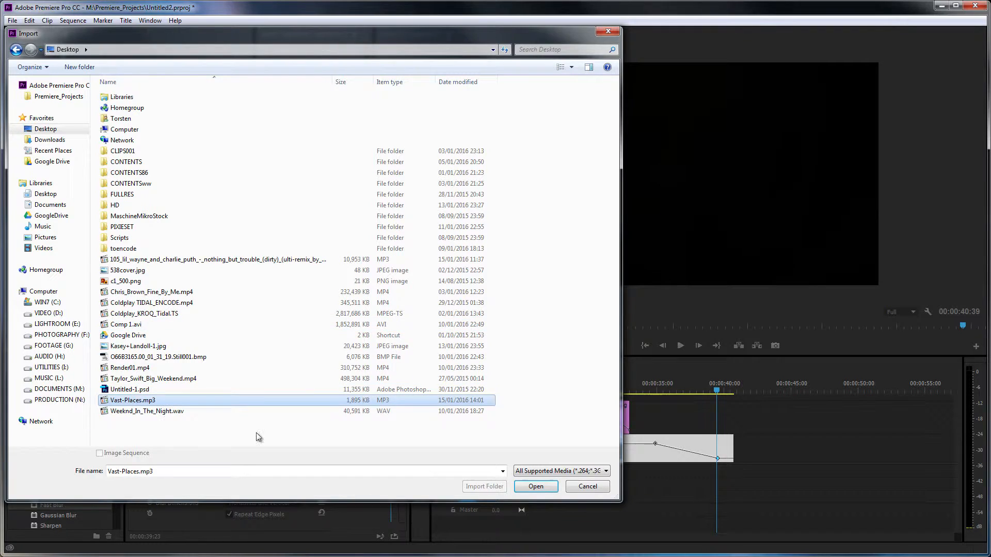
{"action": "left_click", "coordinate": [536, 486]}
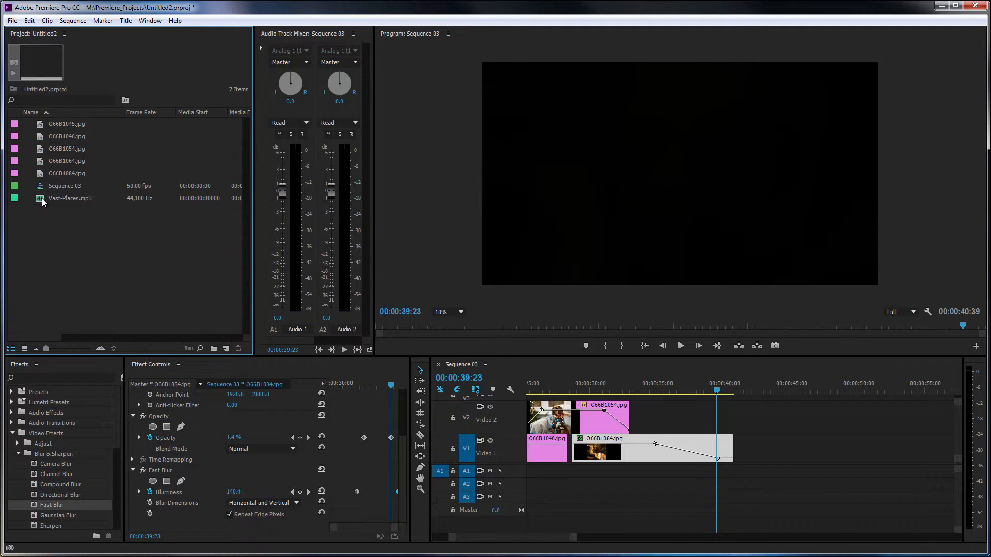
- Place Vast-Places.mp3 on track A1 at the very start of the sequence and expand the track to show its waveform
{"action": "left_click_drag", "start_coordinate": [42, 198], "coordinate": [597, 476]}
{"action": "left_click", "coordinate": [553, 498]}
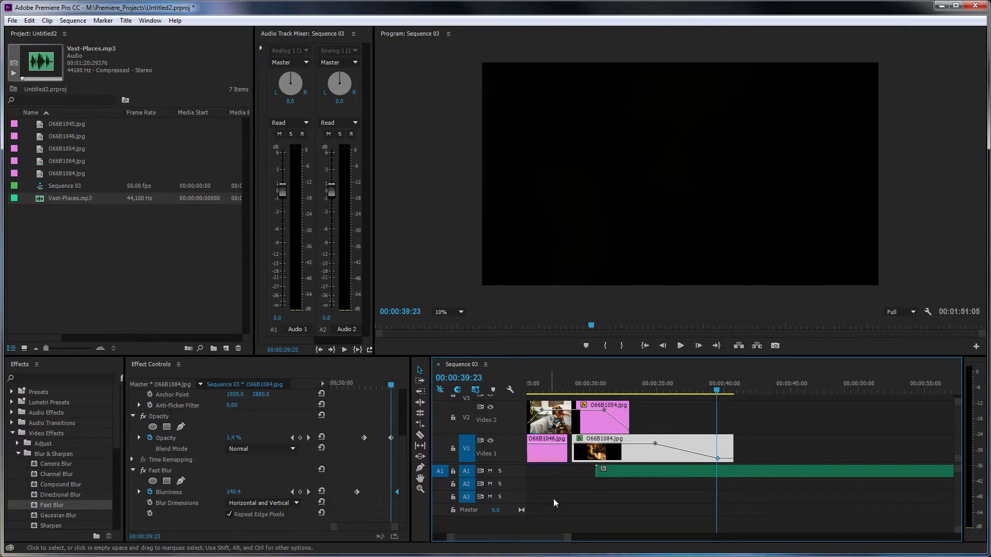
{"action": "left_click_drag", "start_coordinate": [568, 537], "coordinate": [616, 537]}
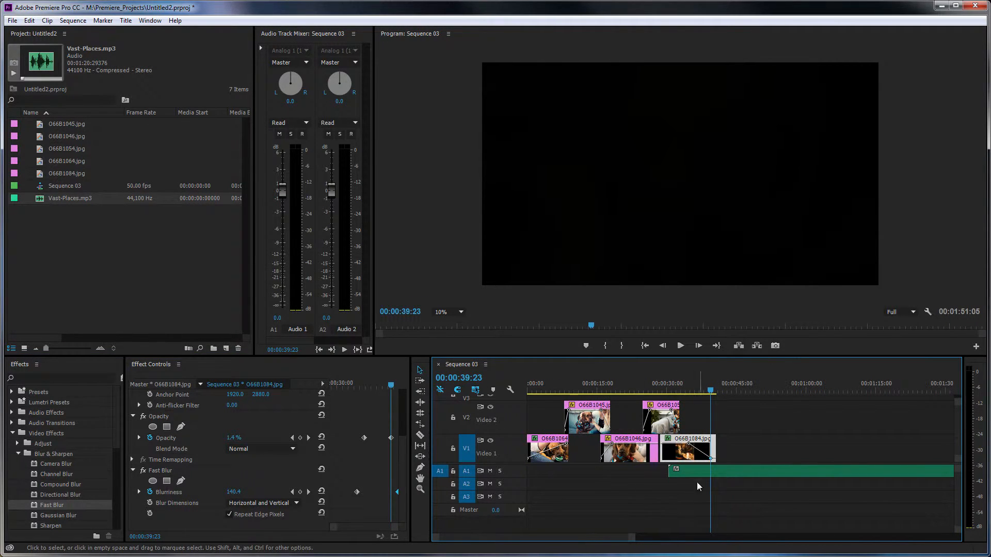
{"action": "left_click_drag", "start_coordinate": [726, 472], "coordinate": [552, 470]}
{"action": "double_click", "coordinate": [445, 475]}
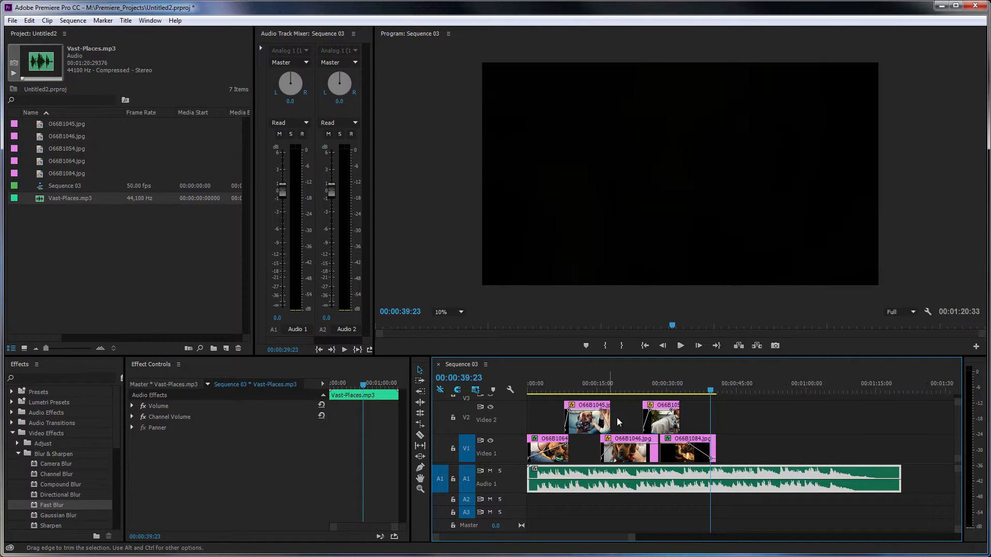
- Fade down the Vast-Places.mp3 clip with volume keyframes, from 0 dB at 00:00:34:41 to a lower level at about 00:00:42:30
{"action": "left_click_drag", "start_coordinate": [631, 537], "coordinate": [572, 539]}
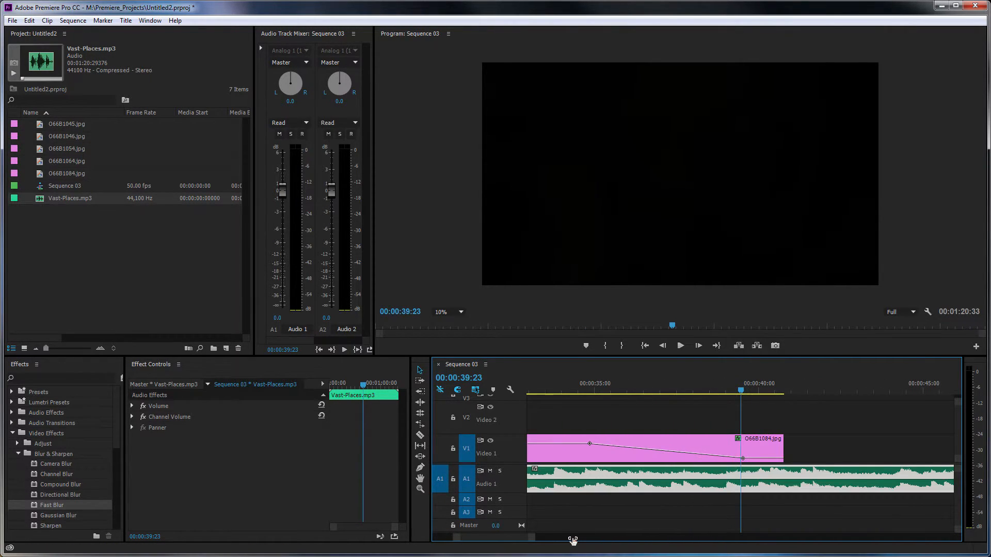
{"action": "left_click_drag", "start_coordinate": [513, 540], "coordinate": [471, 542]}
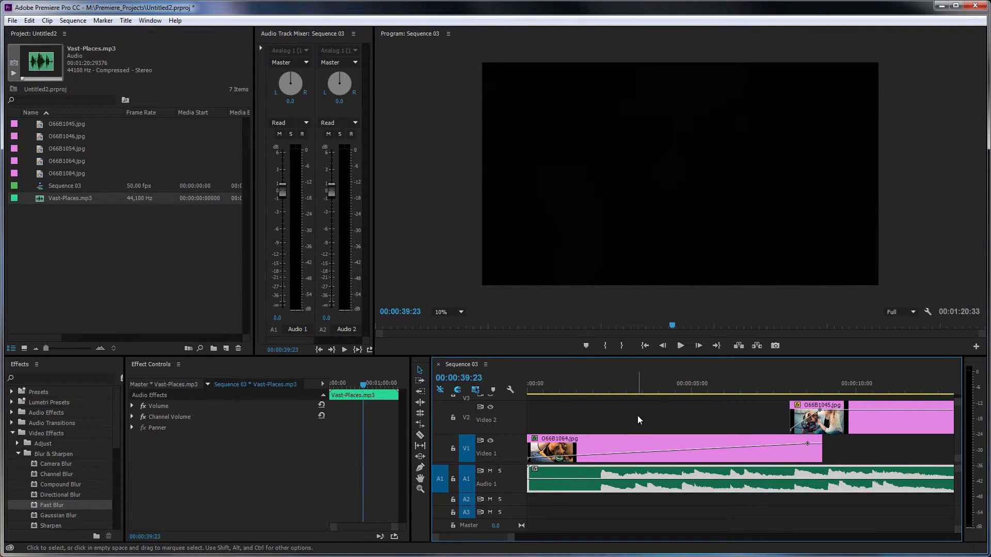
{"action": "mouse_move", "coordinate": [528, 473]}
{"action": "left_mouse_down"}
{"action": "mouse_move", "coordinate": [640, 474]}
{"action": "mouse_move", "coordinate": [527, 477]}
{"action": "left_mouse_up"}
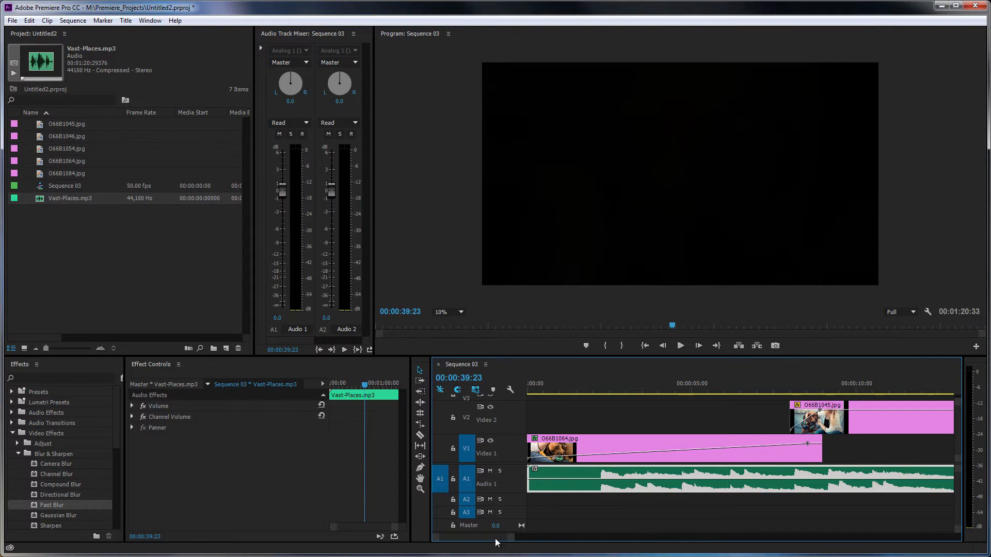
{"action": "mouse_move", "coordinate": [494, 538]}
{"action": "left_mouse_down"}
{"action": "mouse_move", "coordinate": [524, 535]}
{"action": "mouse_move", "coordinate": [511, 534]}
{"action": "left_mouse_up"}
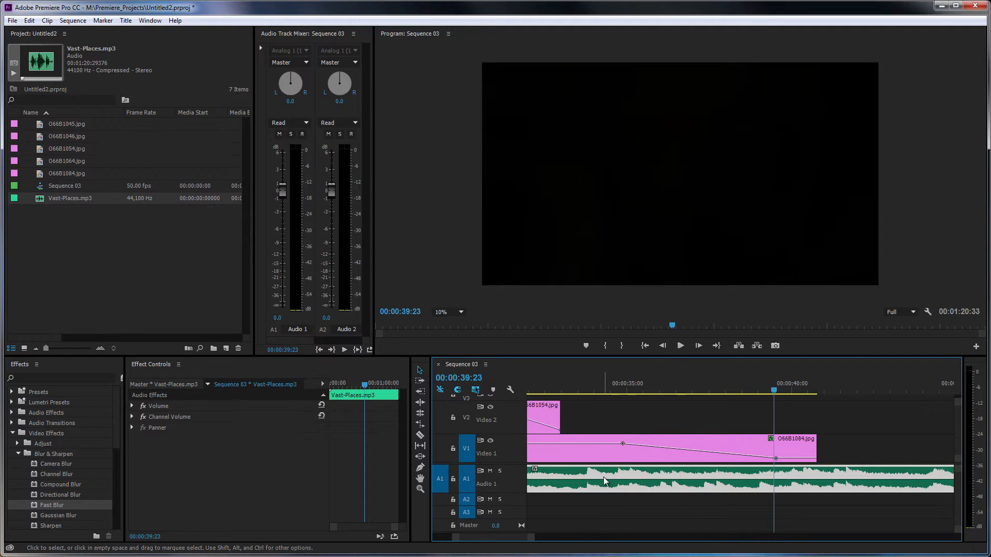
{"action": "left_click", "coordinate": [621, 481], "text": "ctrl"}
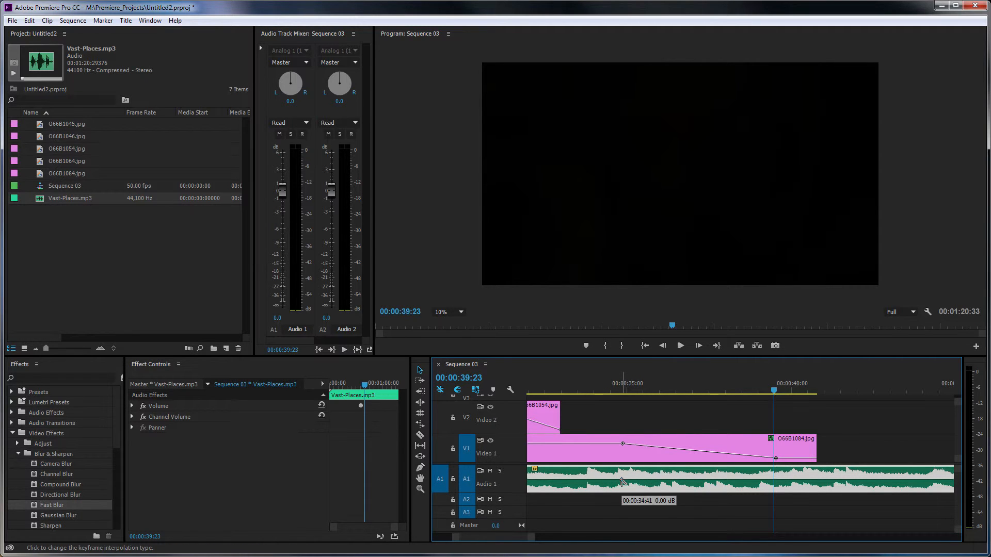
{"action": "left_click", "coordinate": [879, 481], "text": "ctrl"}
{"action": "left_click_drag", "start_coordinate": [879, 481], "coordinate": [874, 488]}
- Trim the end of the Vast-Places.mp3 clip back to 00:00:43:38, just after the volume fade
{"action": "left_click_drag", "start_coordinate": [534, 537], "coordinate": [648, 537]}
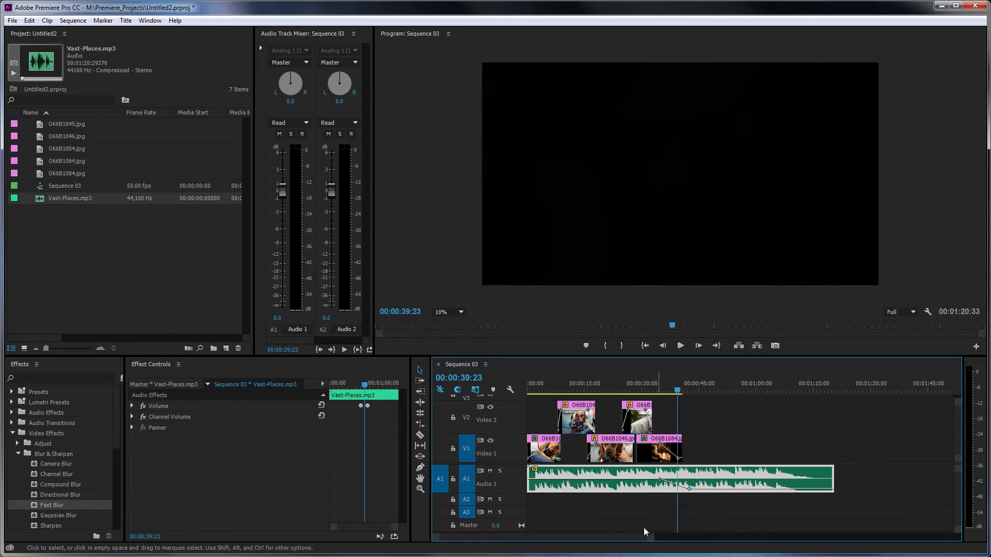
{"action": "left_click_drag", "start_coordinate": [828, 467], "coordinate": [693, 483]}
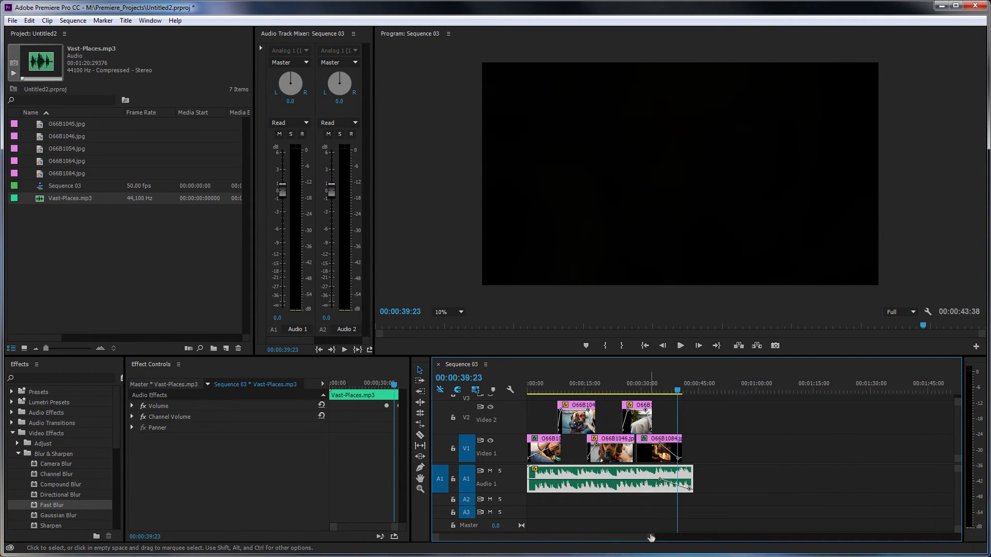
{"action": "left_click_drag", "start_coordinate": [651, 537], "coordinate": [561, 543]}
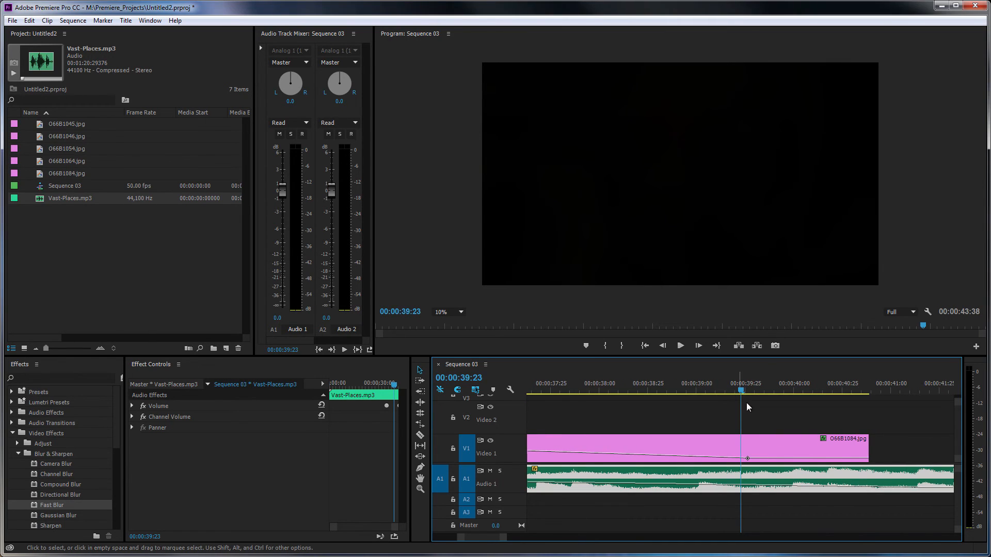
{"action": "scroll", "coordinate": [495, 537], "scroll_direction": "down", "scroll_amount": 5}
{"action": "scroll", "coordinate": [493, 536], "scroll_direction": "up", "scroll_amount": 4}
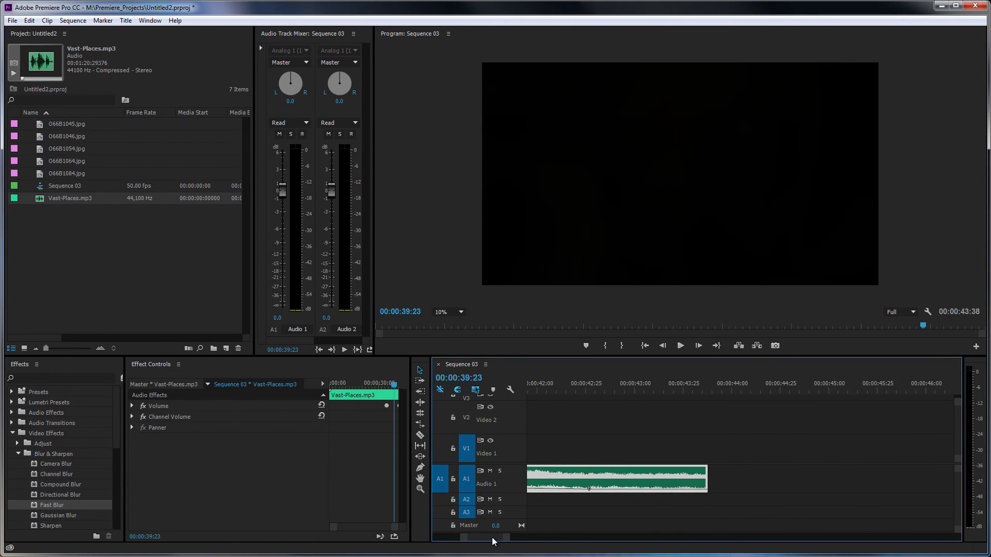